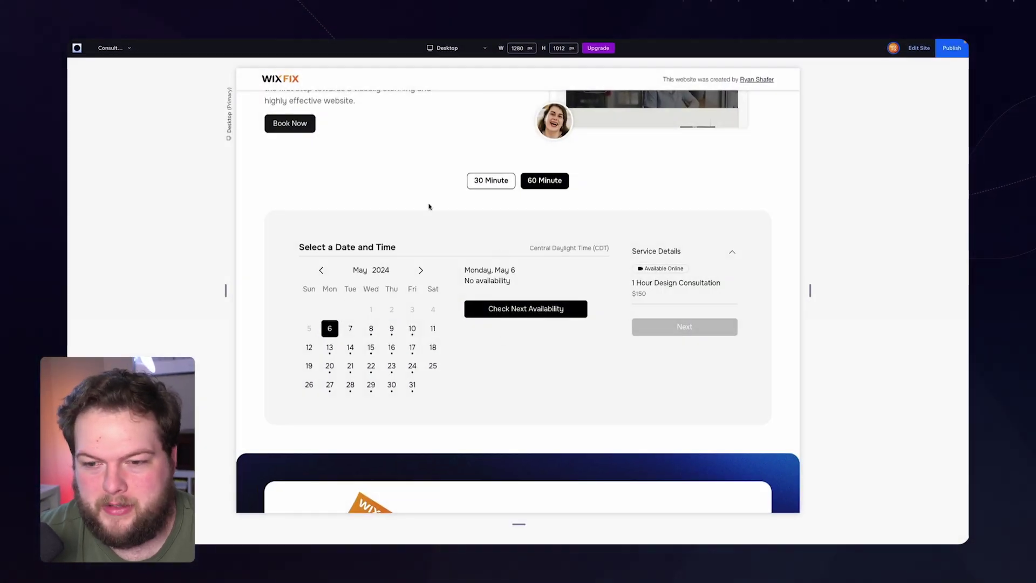
Switch between the 30 Minute and 60 Minute options several times, ending on the $80 30 Minute consultation.
left_click(491, 181)
left_click(546, 183)
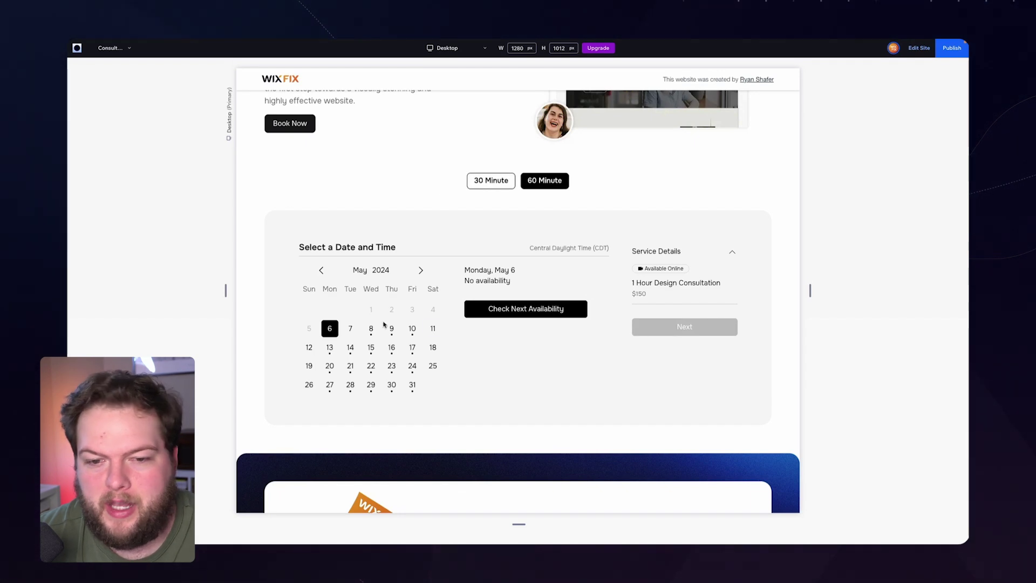
left_click(491, 181)
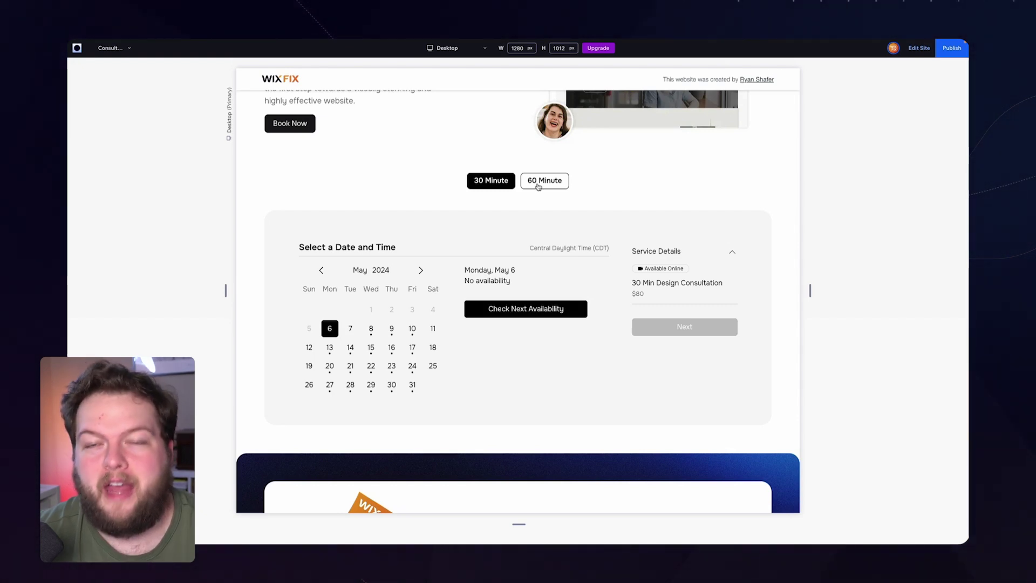
left_click(538, 185)
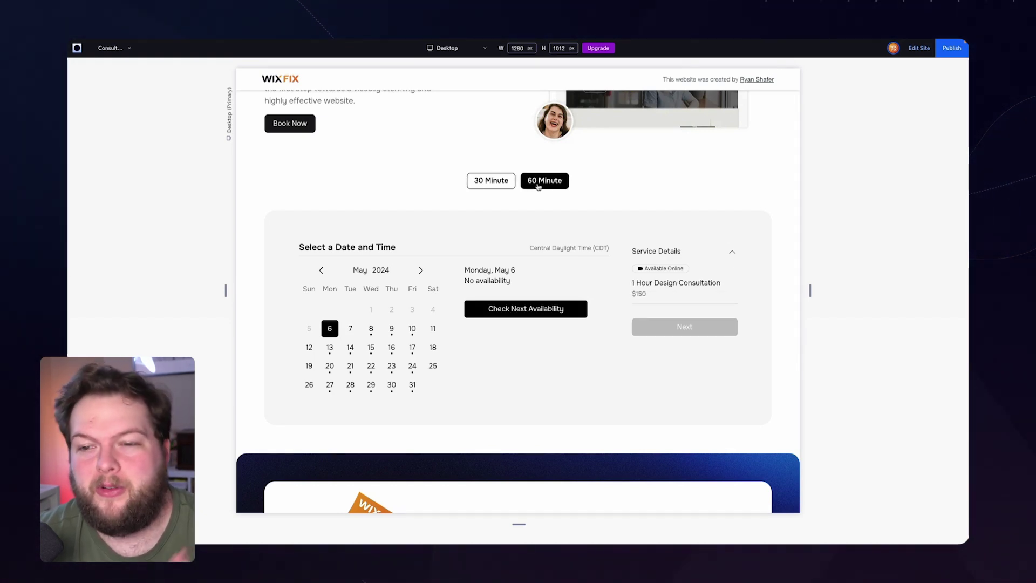
left_click(496, 186)
left_click(546, 185)
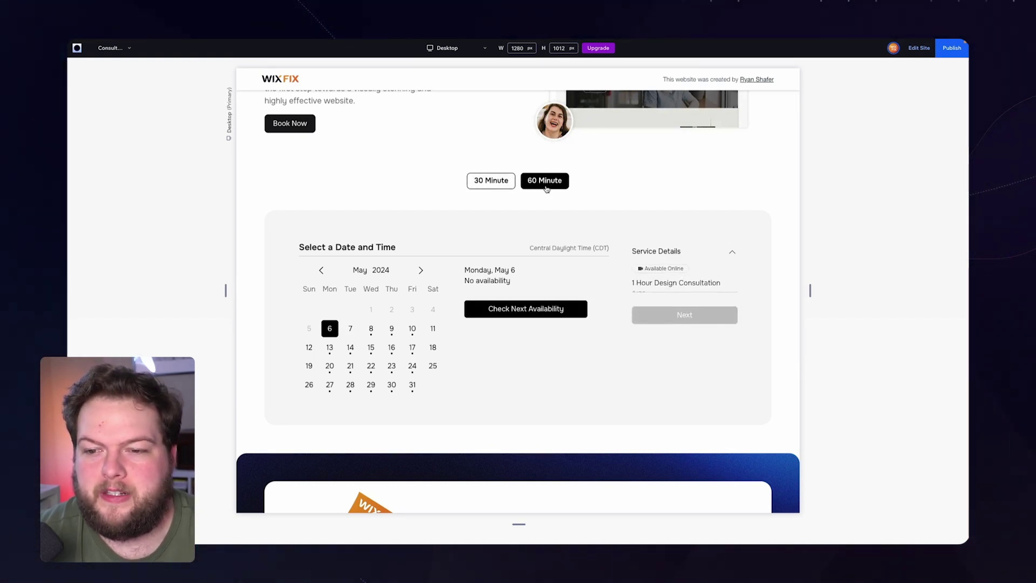
left_click(485, 185)
left_click(548, 185)
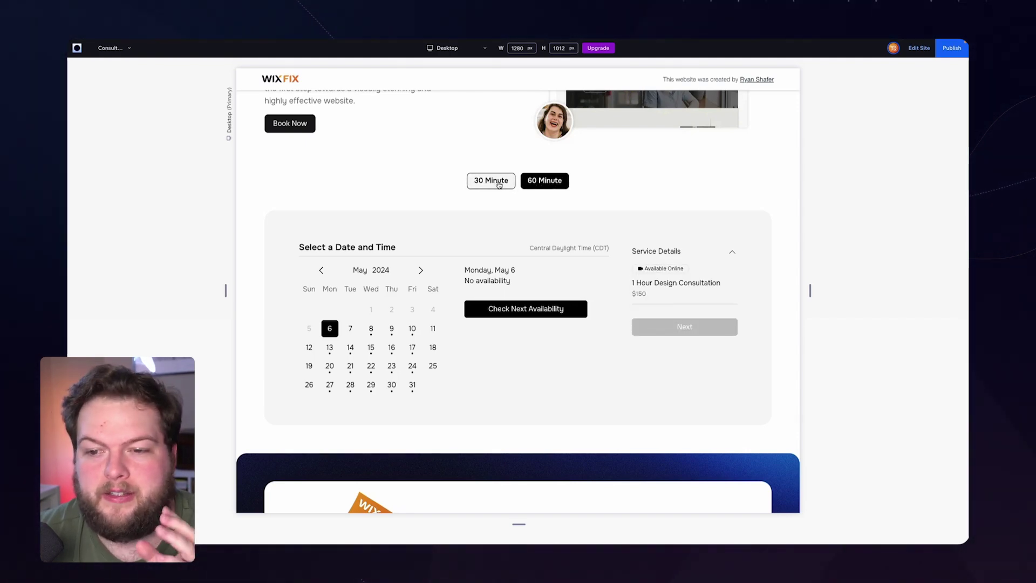
left_click(499, 185)
scroll(531, 184, "up", 3)
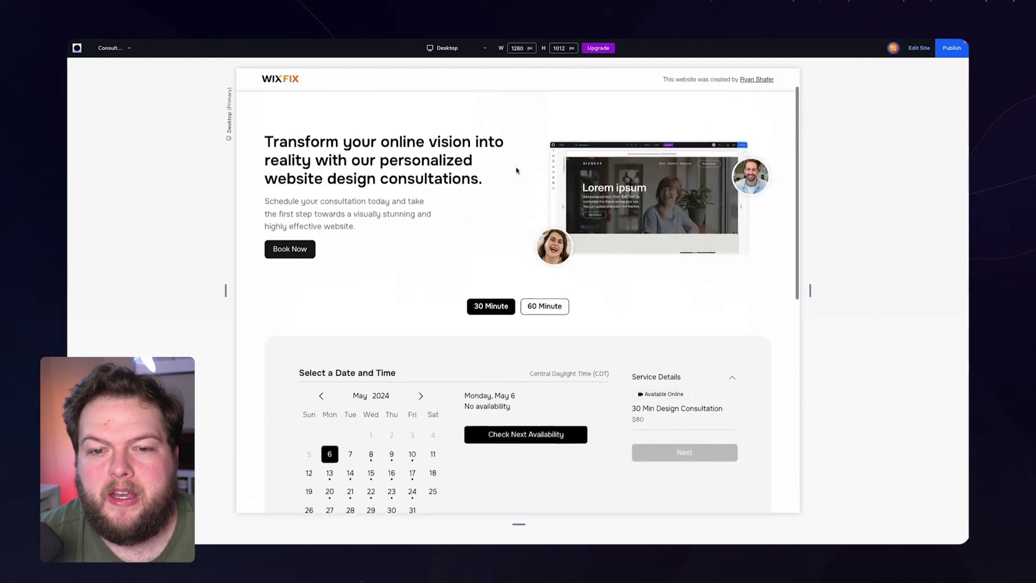
scroll(516, 171, "up", 1)
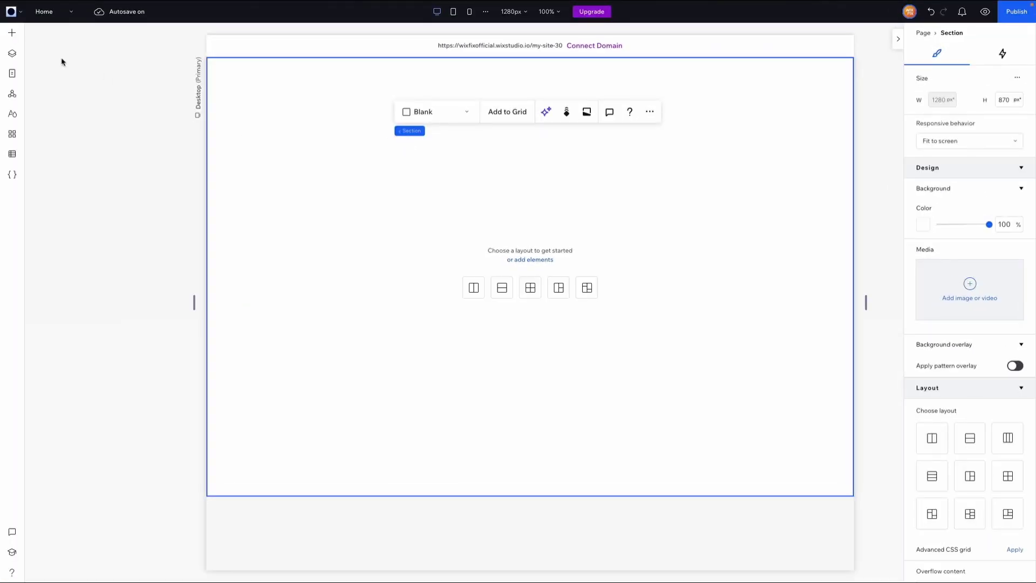
Add a container to the empty section, stretched to fill it with background opacity 0.
left_click(13, 34)
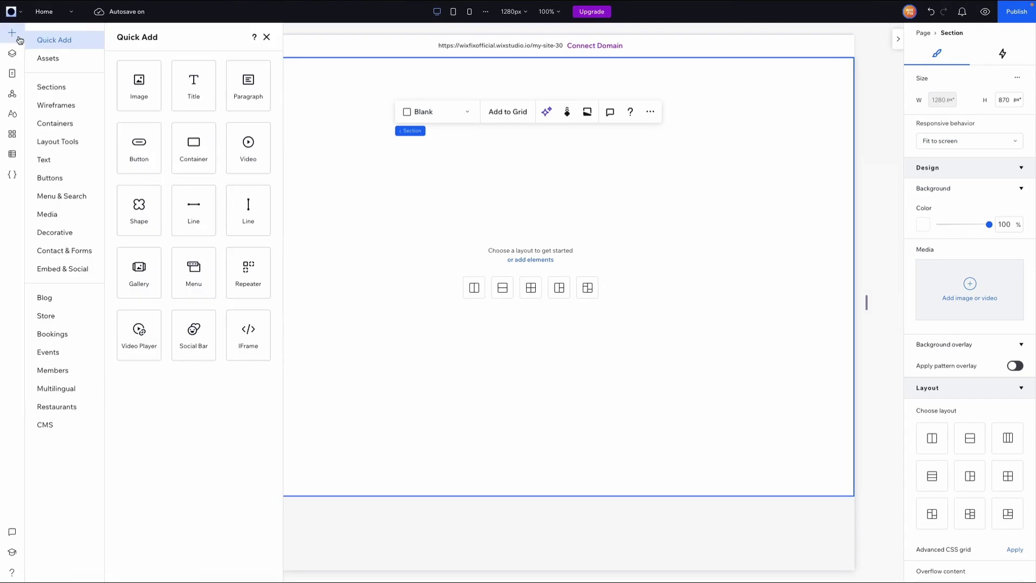
left_click_drag(196, 161, 571, 248)
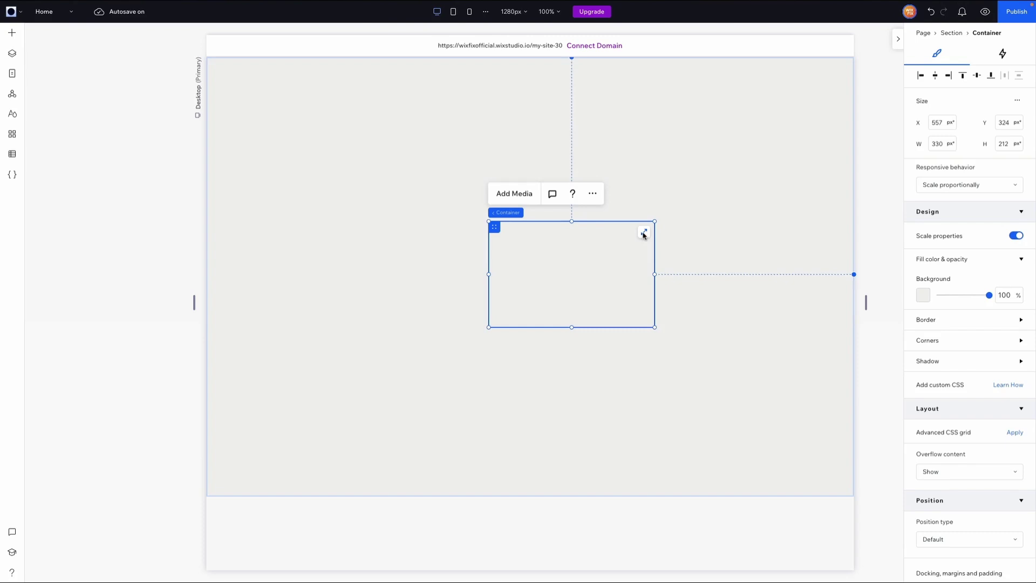
left_click(644, 232)
left_click(1005, 273)
type("0")
scroll(932, 244, "down", 3)
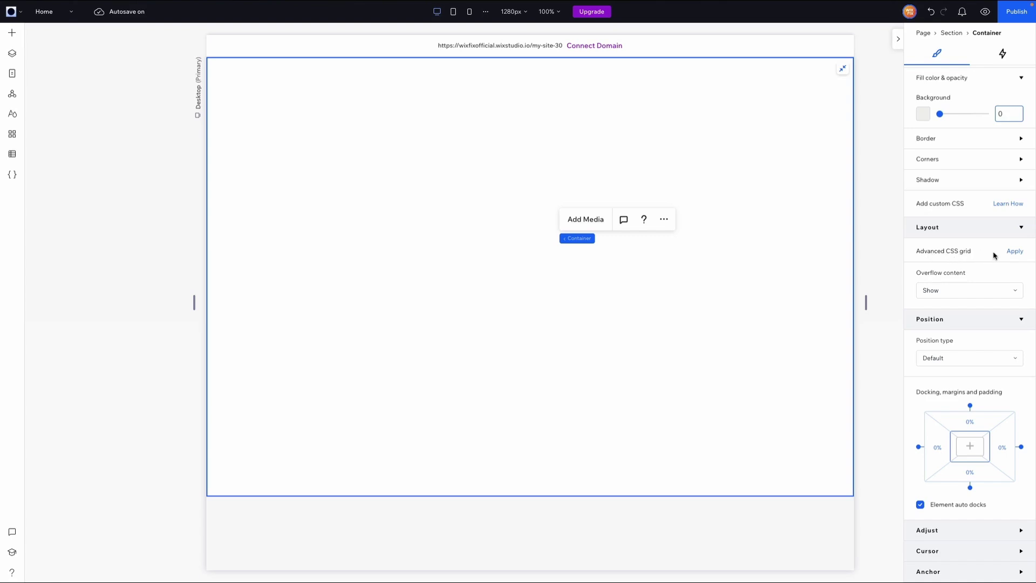
Turn on the advanced CSS grid with a 1x2 layout and a 42 px vertical gap.
left_click(1012, 252)
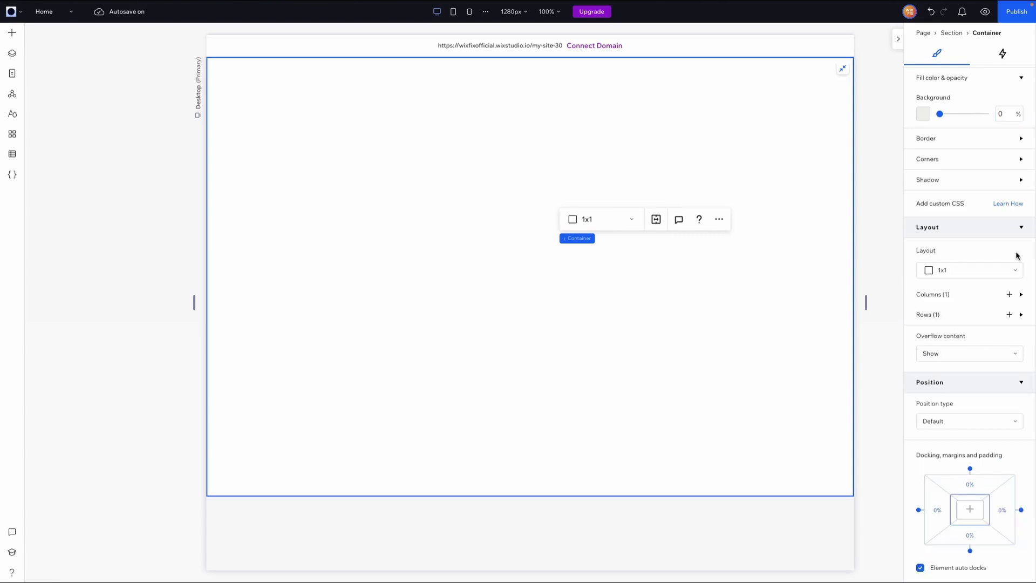
left_click(955, 272)
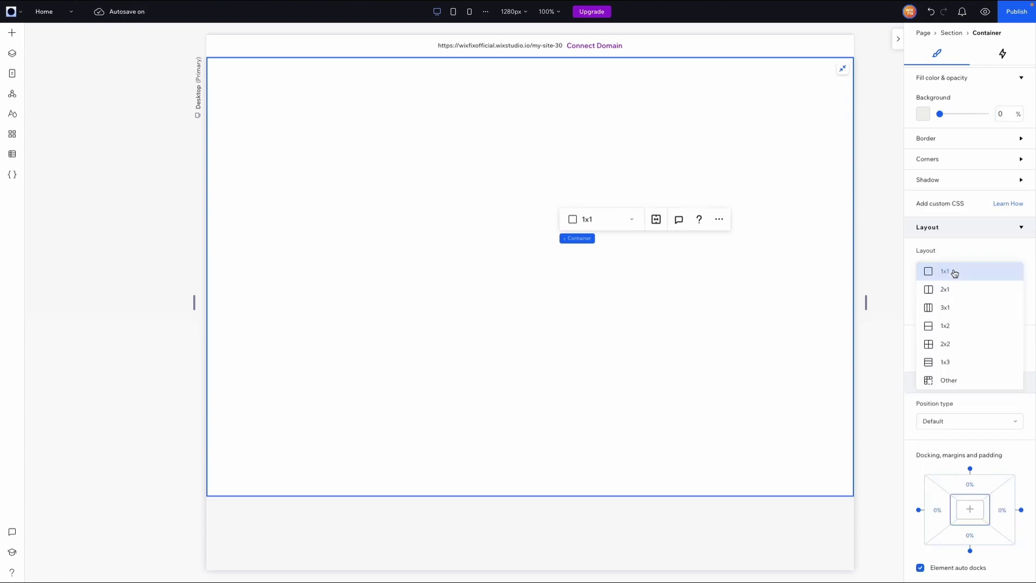
left_click(954, 327)
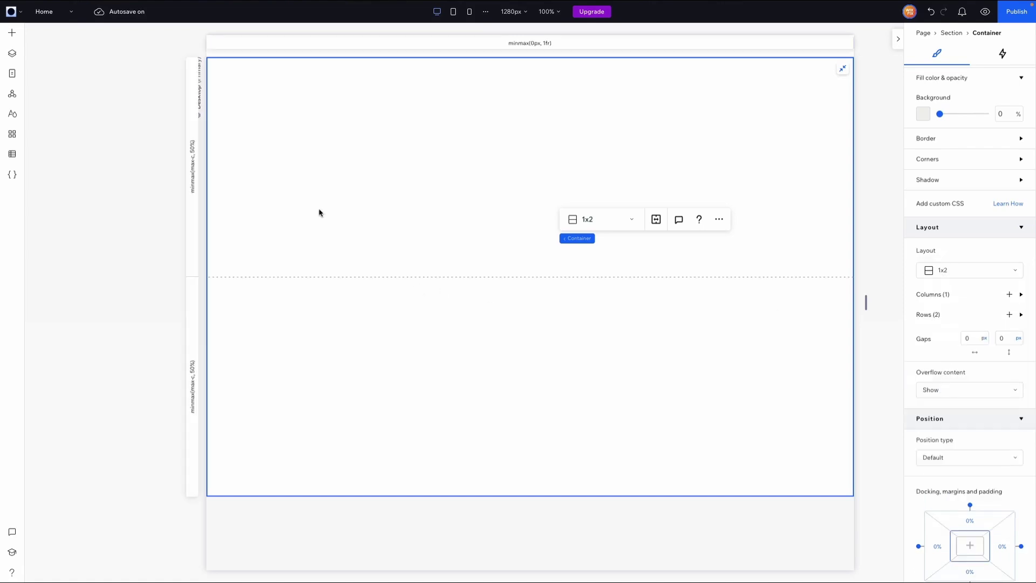
left_click(1007, 340)
type("42")
key("Return")
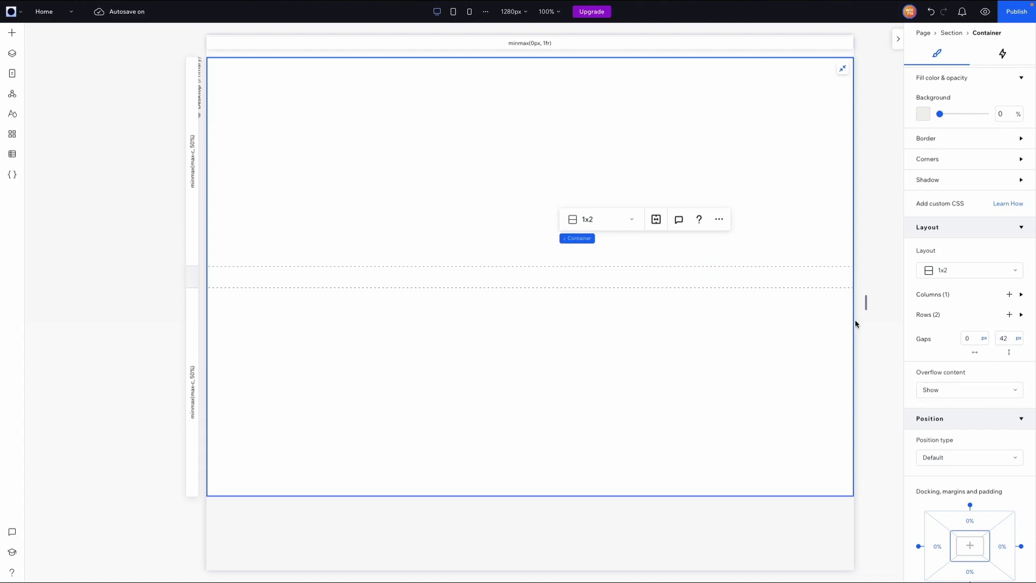
scroll(943, 341, "down", 3)
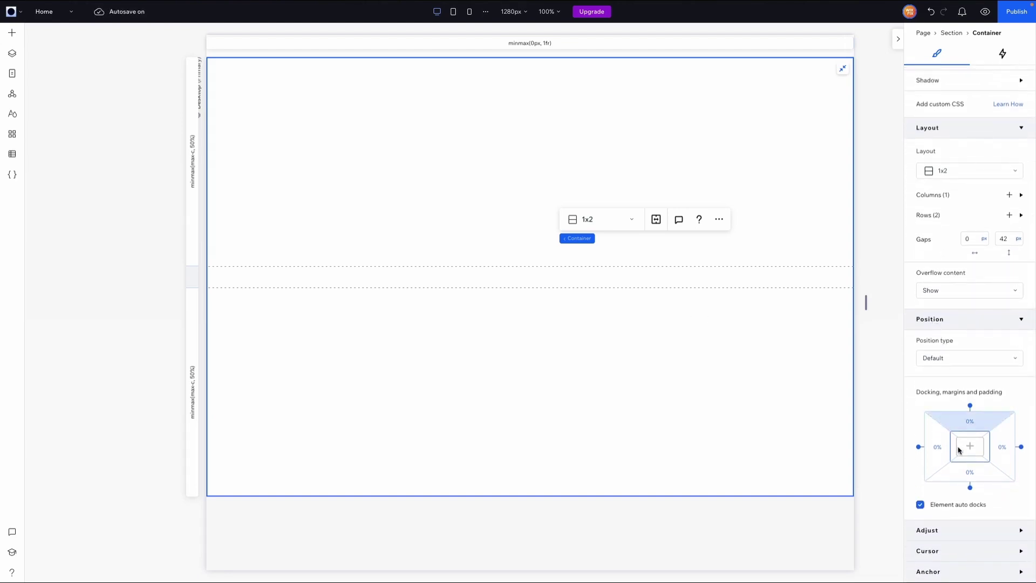
Apply a 5% margin to all four sides of the container.
left_click(979, 427)
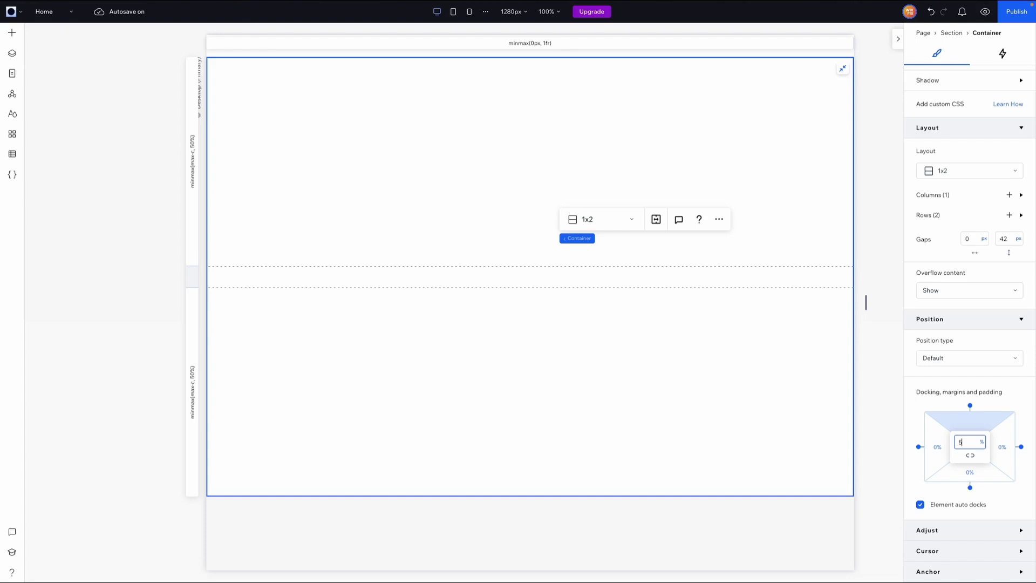
key("Return")
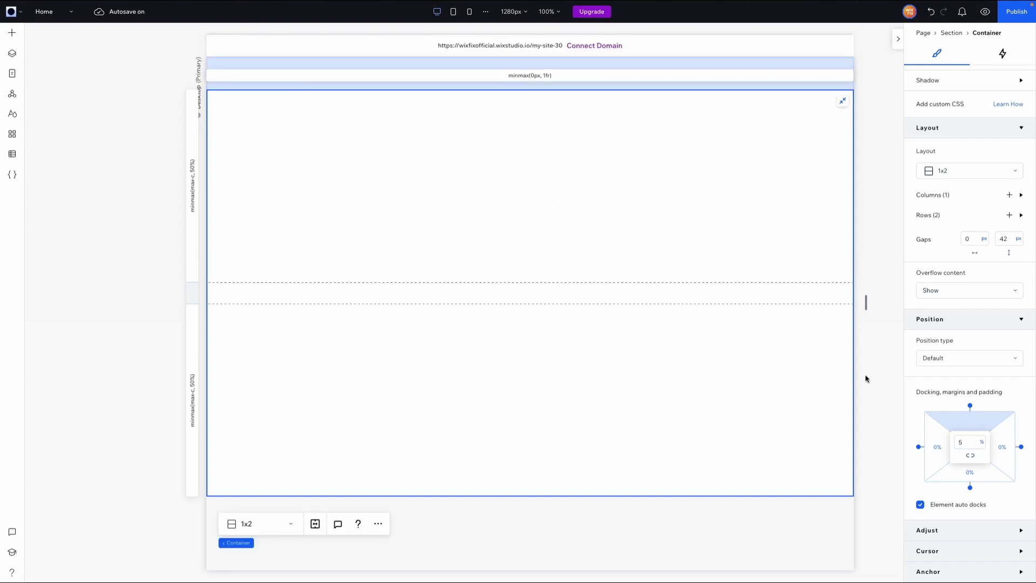
left_click(970, 459)
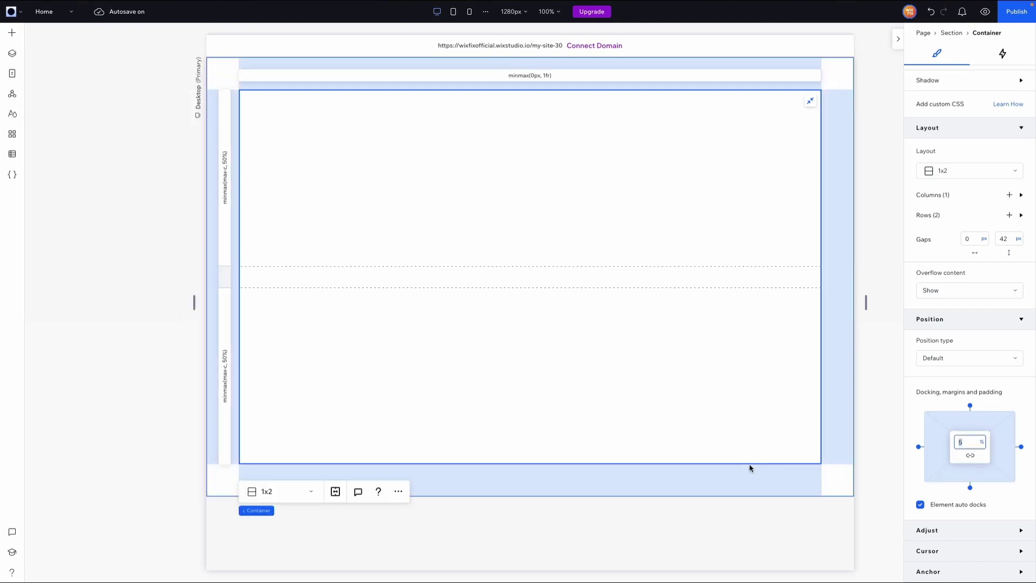
left_click(658, 409)
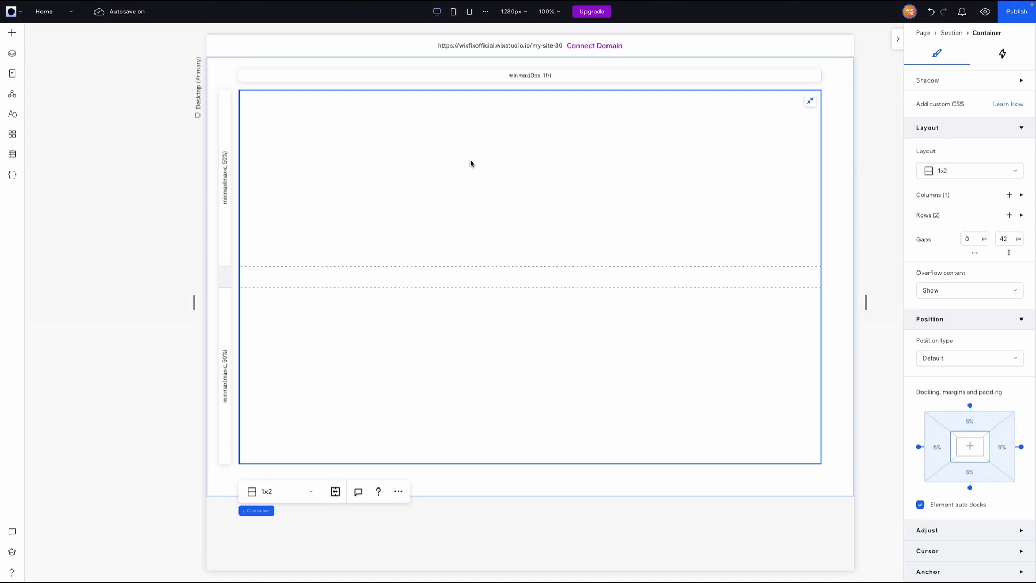
left_click(11, 33)
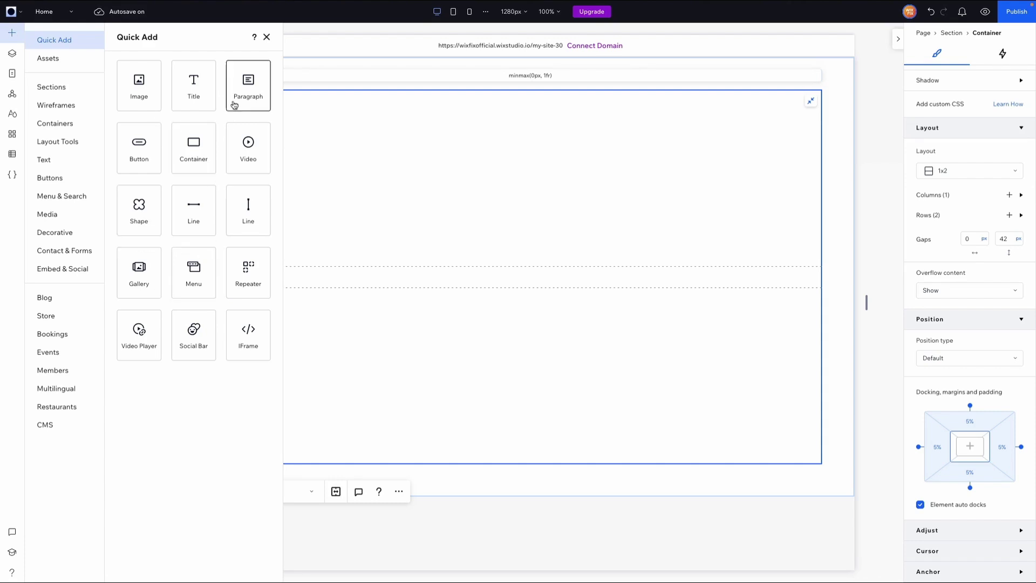
Add a button to the container's top row and label it State 1.
left_click_drag(138, 144, 465, 179)
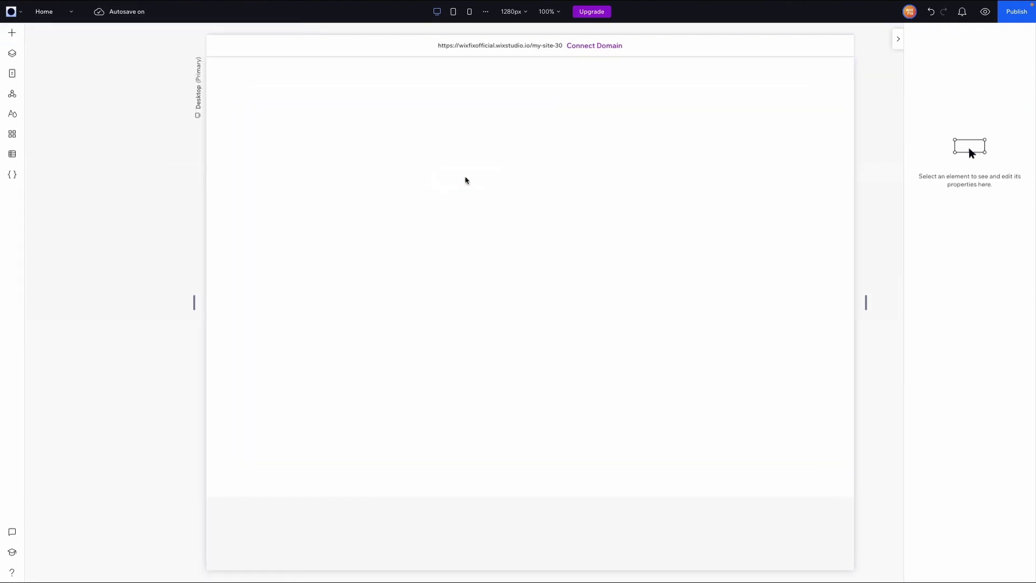
left_click(458, 144)
type("State 1")
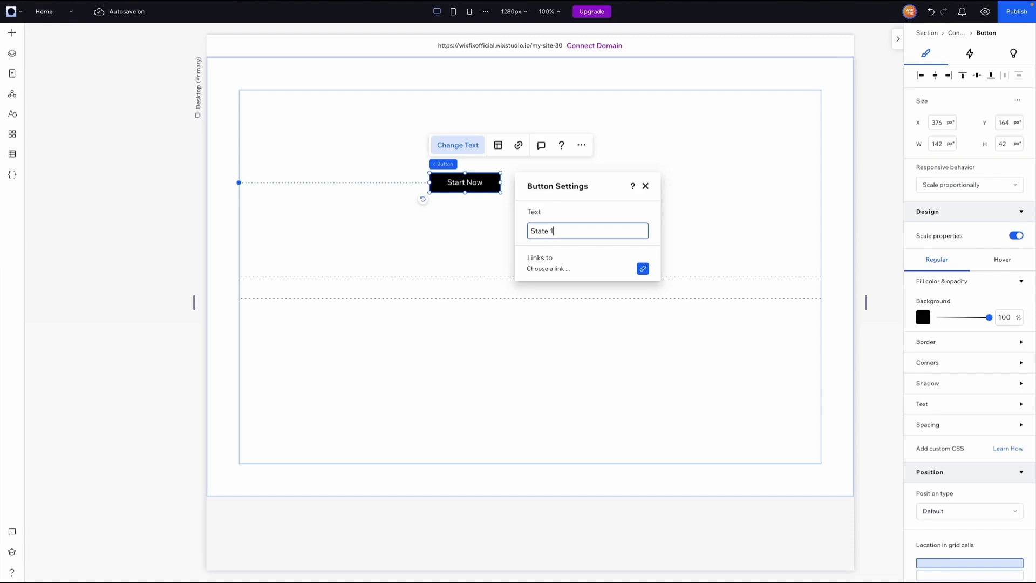
left_click(482, 208)
Duplicate it into a State 2 button placed beside State 1.
key("ctrl+d")
left_click_drag(475, 192, 546, 184)
left_click(534, 145)
key("BackSpace")
type("2")
left_click(540, 182)
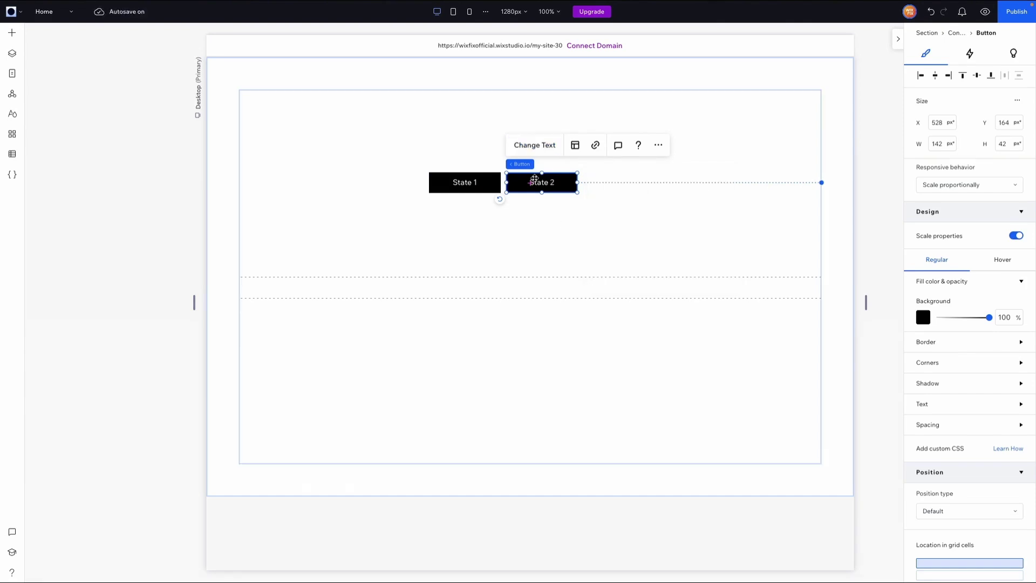
Duplicate again into a State 3 button beside State 2, then select all three buttons.
key("ctrl+d")
left_click_drag(547, 192, 616, 183)
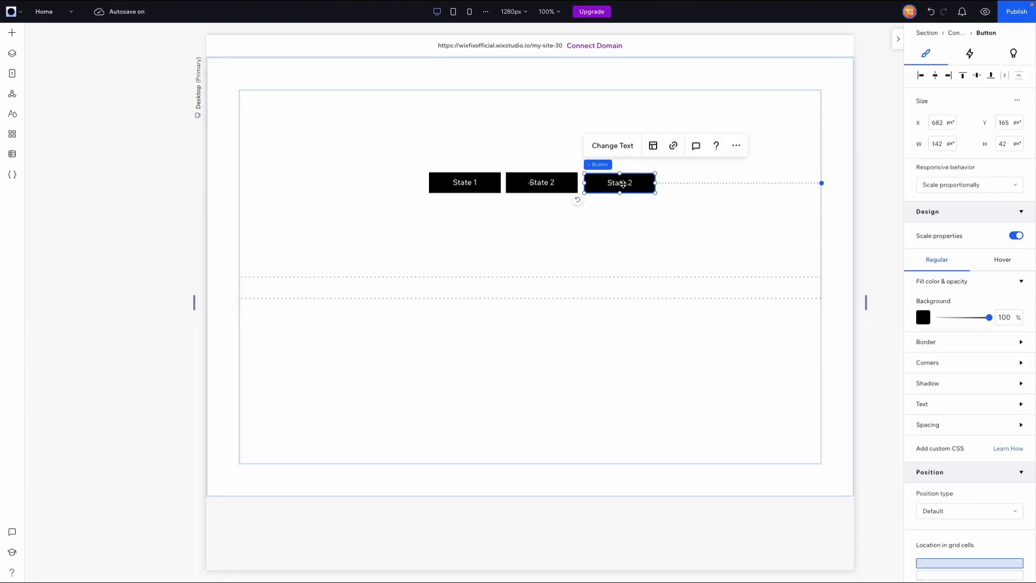
left_click(612, 146)
key("BackSpace")
type("3")
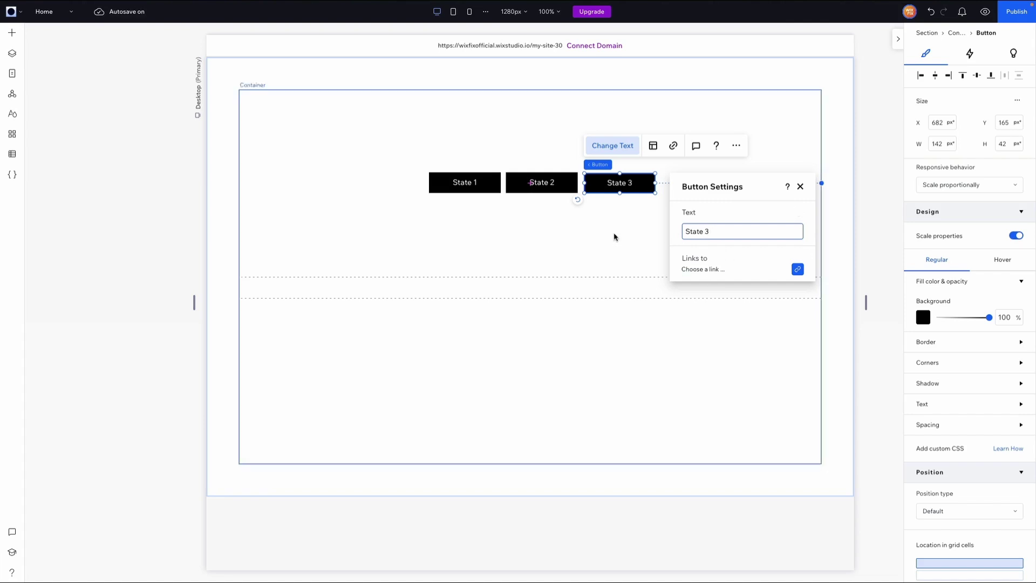
left_click(613, 232)
left_click(545, 182, "shift")
left_click(476, 184, "shift")
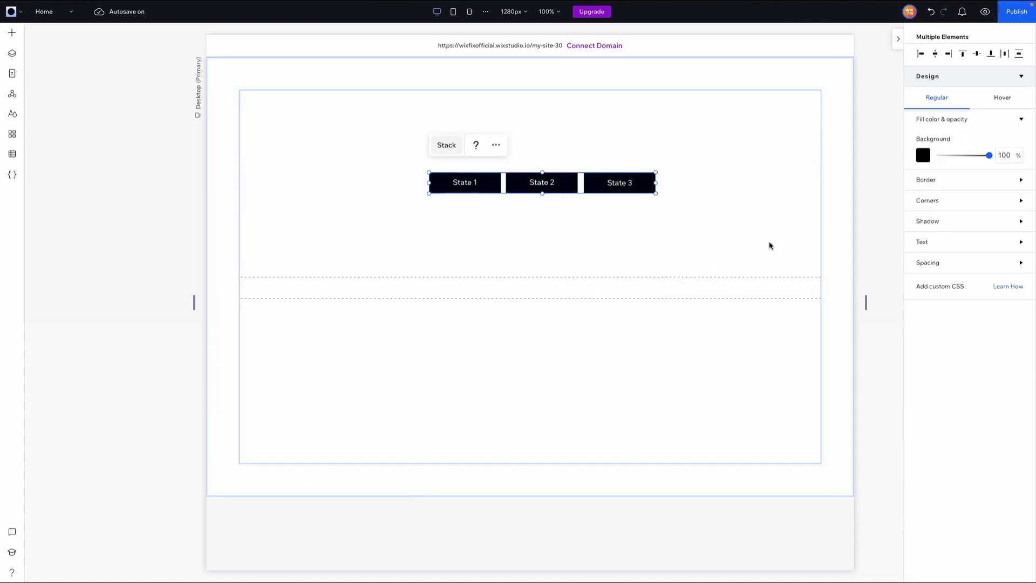
Space the stacked buttons 16 px apart and centre the row in the container.
left_click(1004, 450)
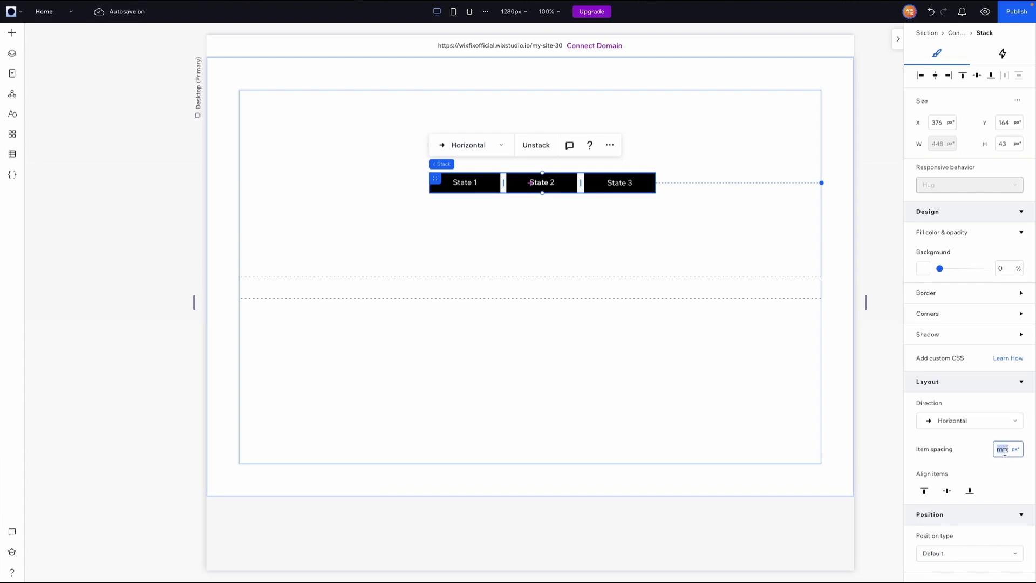
type("16")
scroll(969, 377, "down", 5)
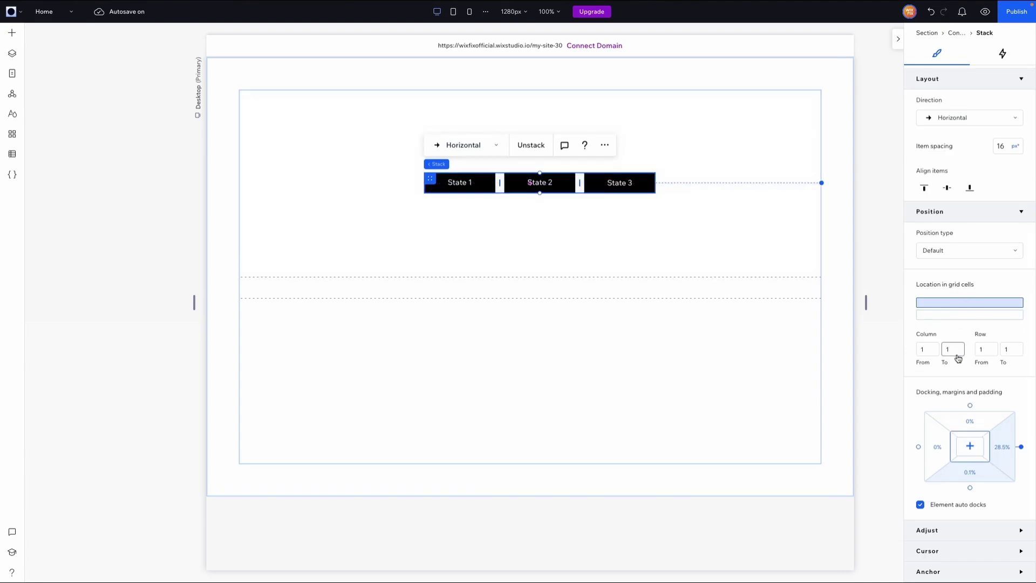
left_click(970, 449)
Round the corners of all three State buttons to a 12 px radius.
left_click(610, 183)
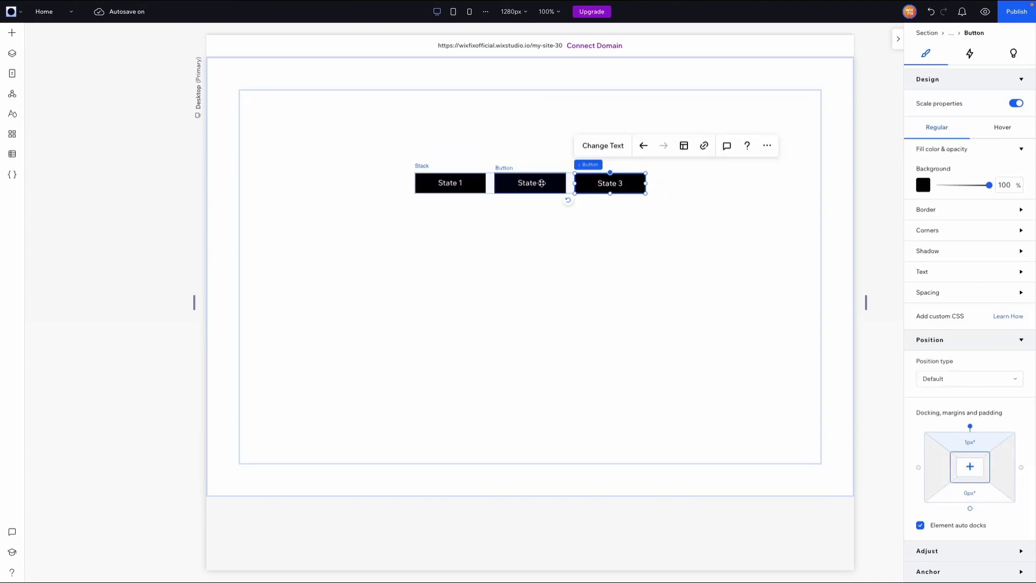
left_click(441, 182, "shift")
left_click(947, 204)
left_click(928, 233)
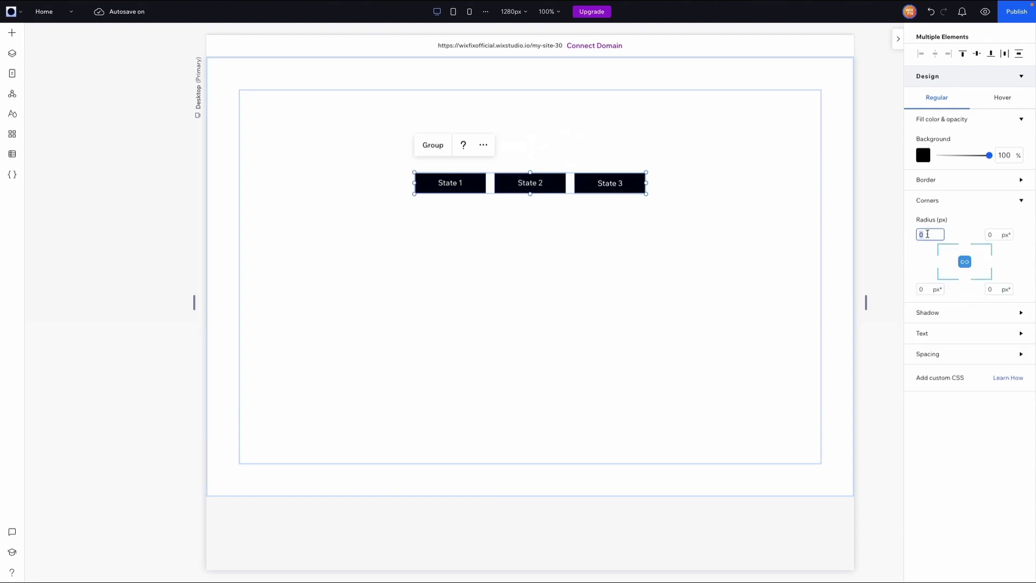
key("Return")
left_click(736, 171)
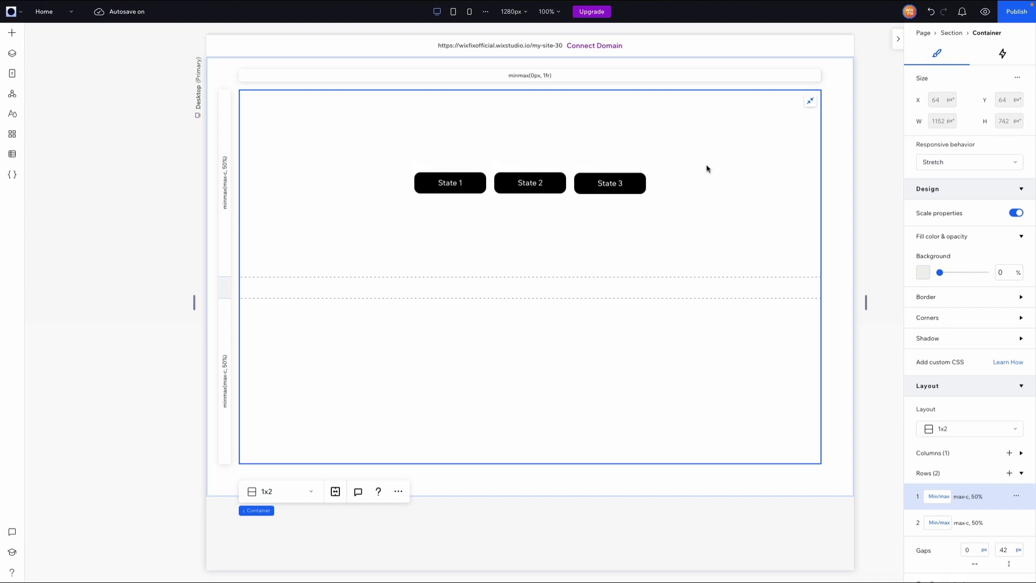
Set the container's first grid row to Min content.
scroll(952, 483, "down", 3)
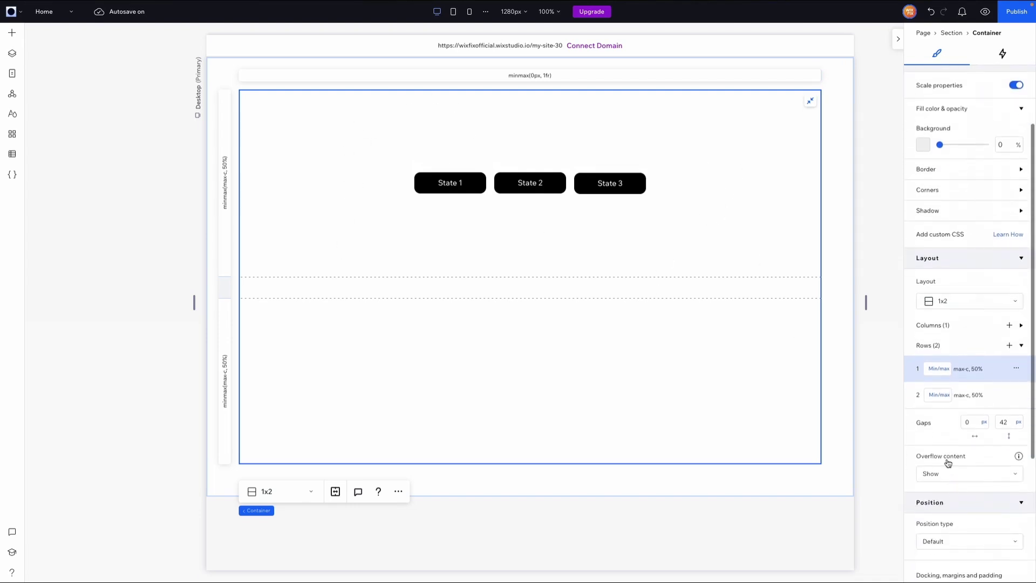
left_click(939, 372)
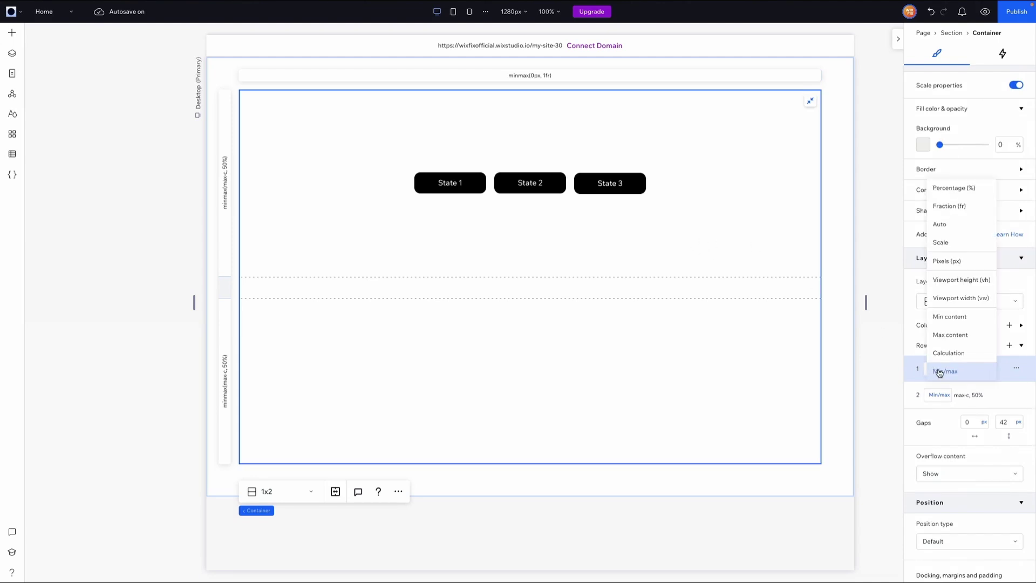
left_click(952, 322)
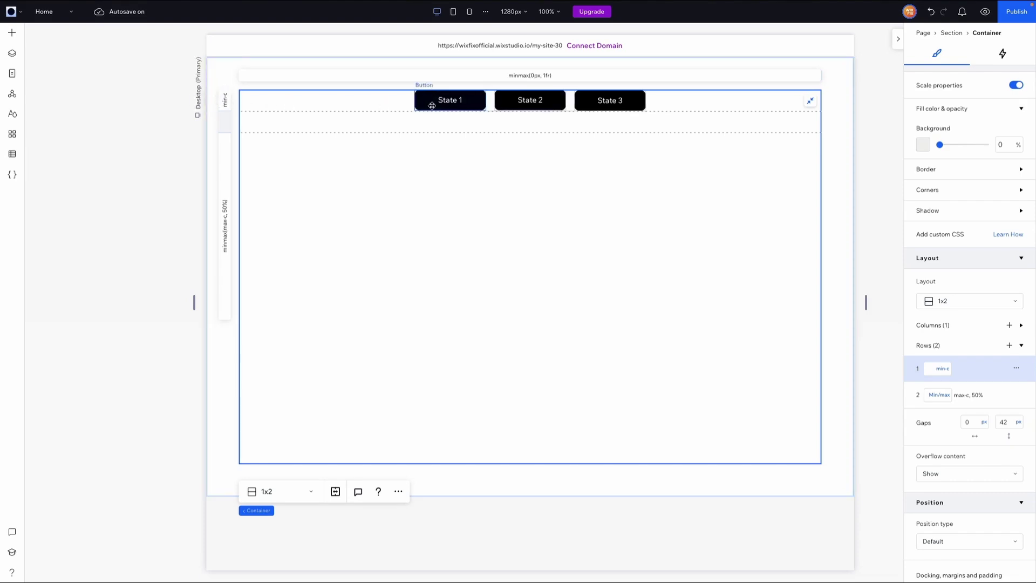
left_click(450, 98)
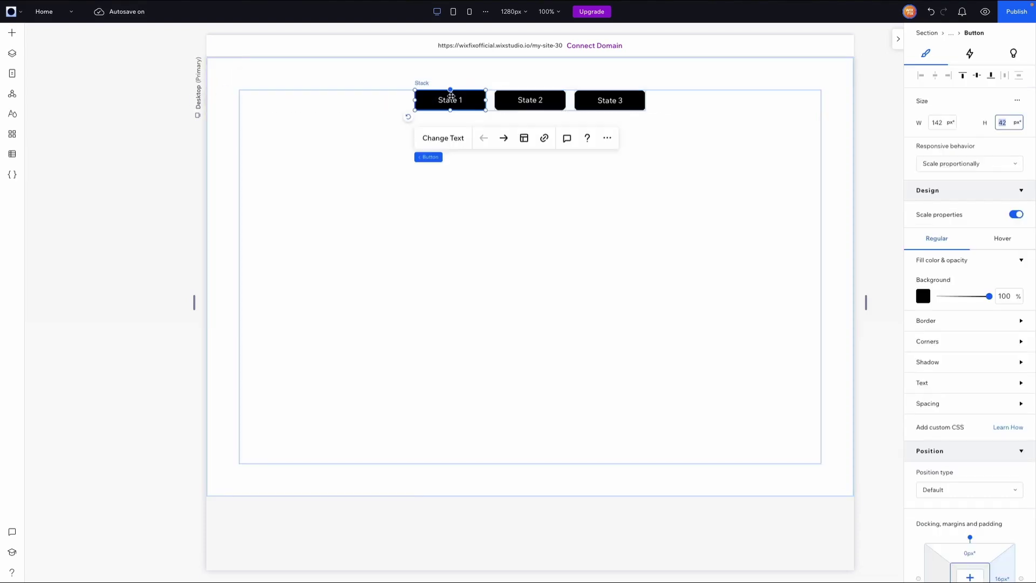
left_click(537, 99)
left_click(637, 102)
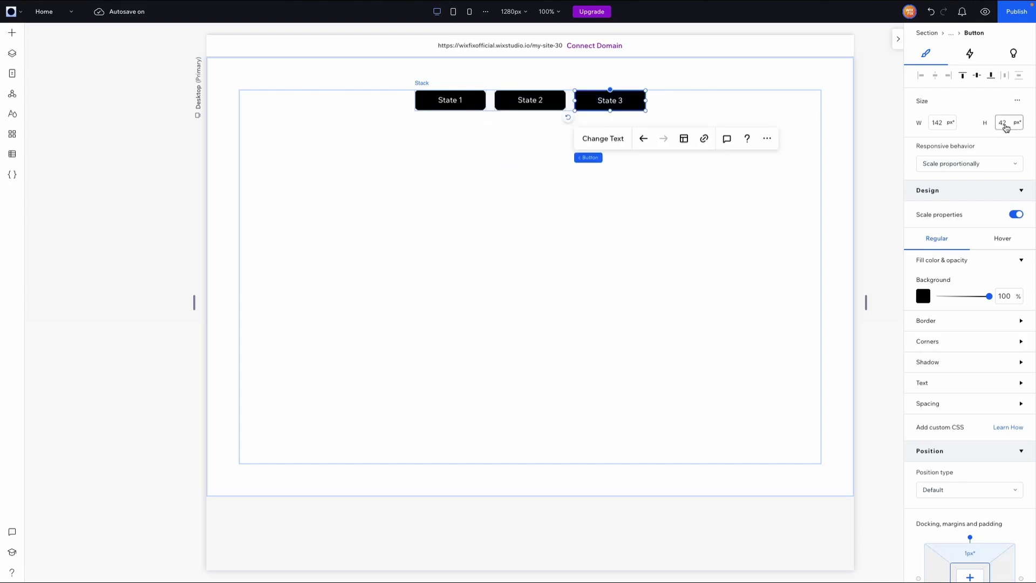
left_click(713, 107)
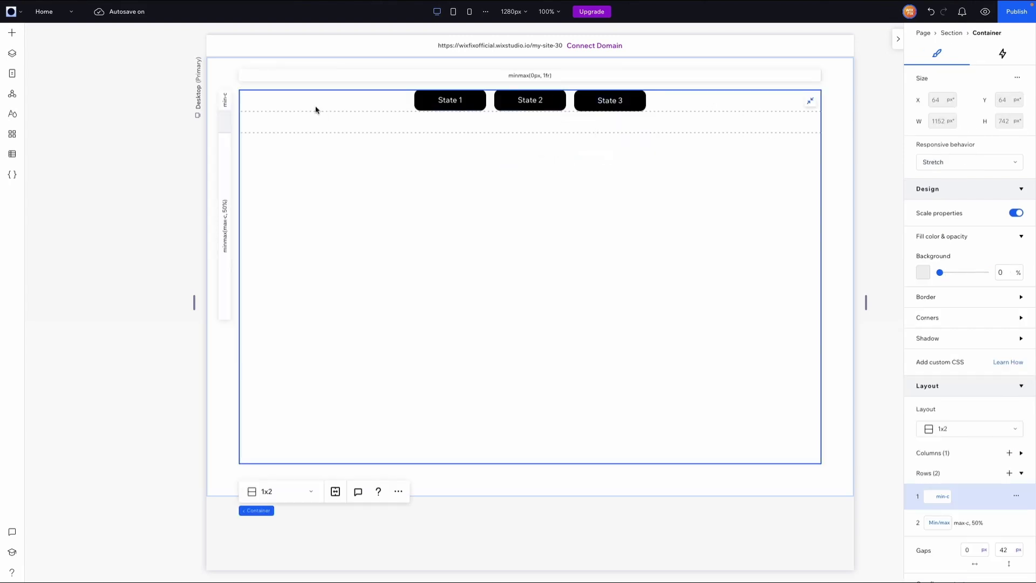
Keep the first row at content-fitting height and set the second row to Auto.
left_click(946, 503)
left_click(947, 425)
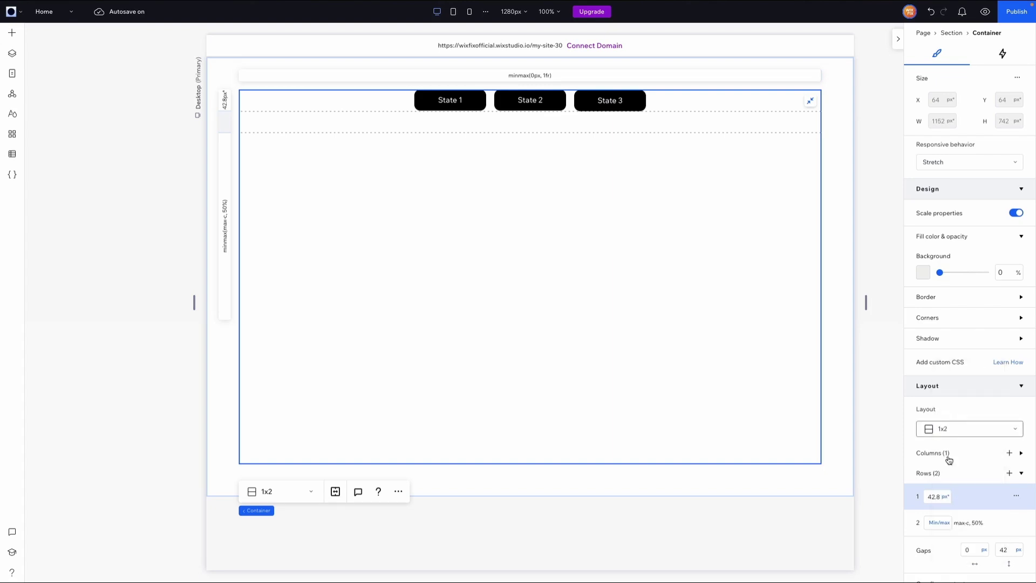
left_click(938, 502)
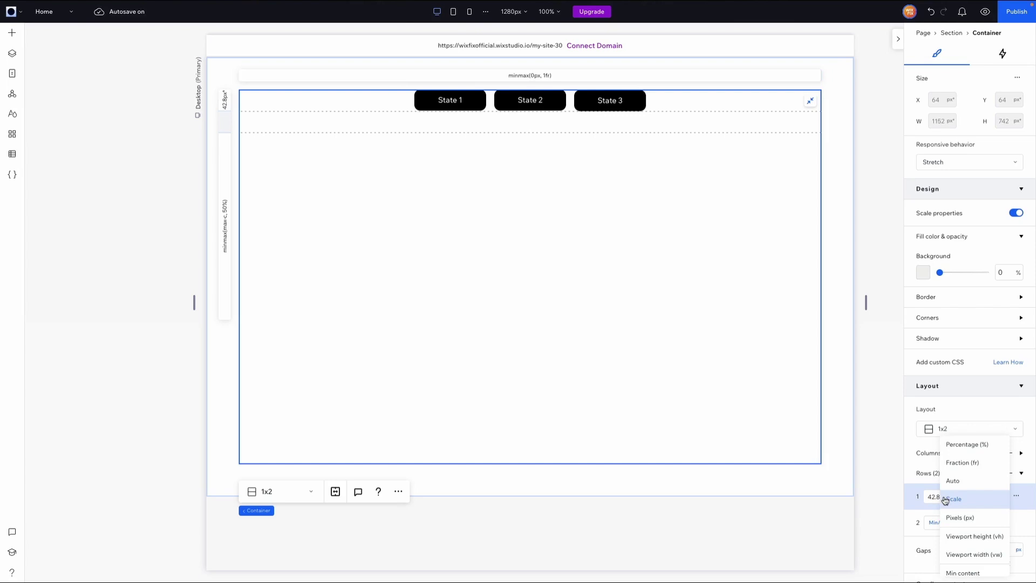
left_click(962, 572)
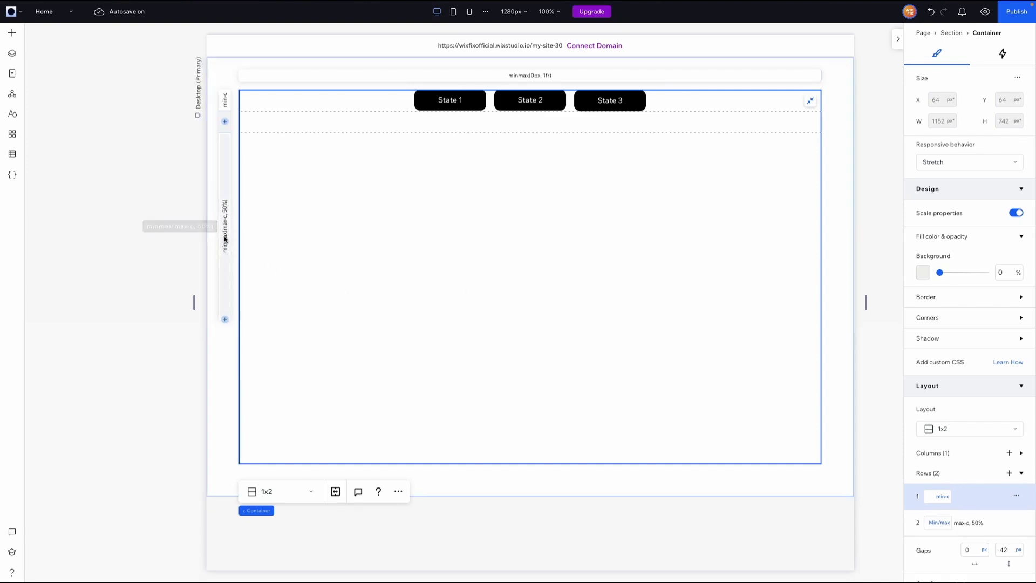
left_click(936, 526)
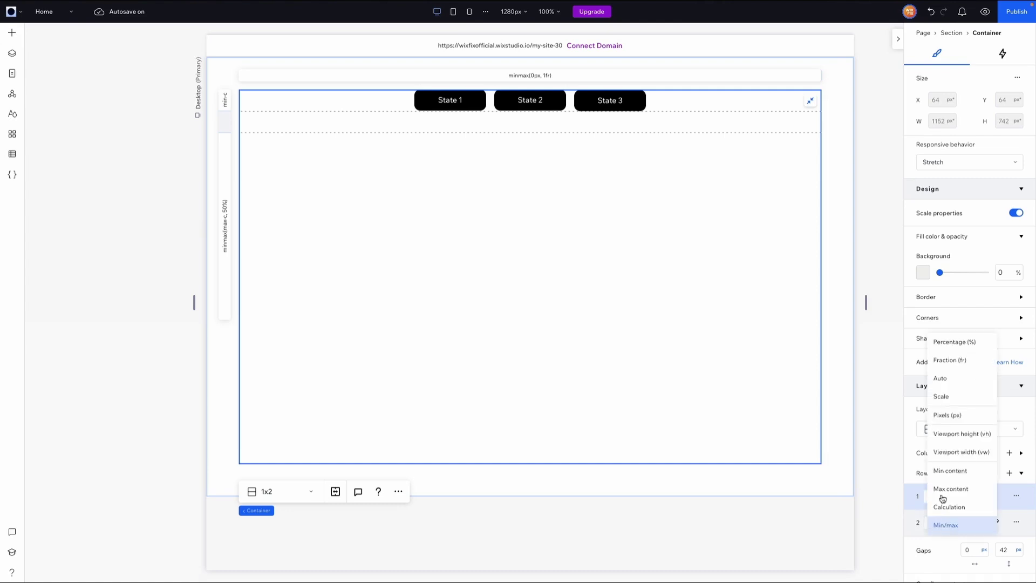
left_click(950, 380)
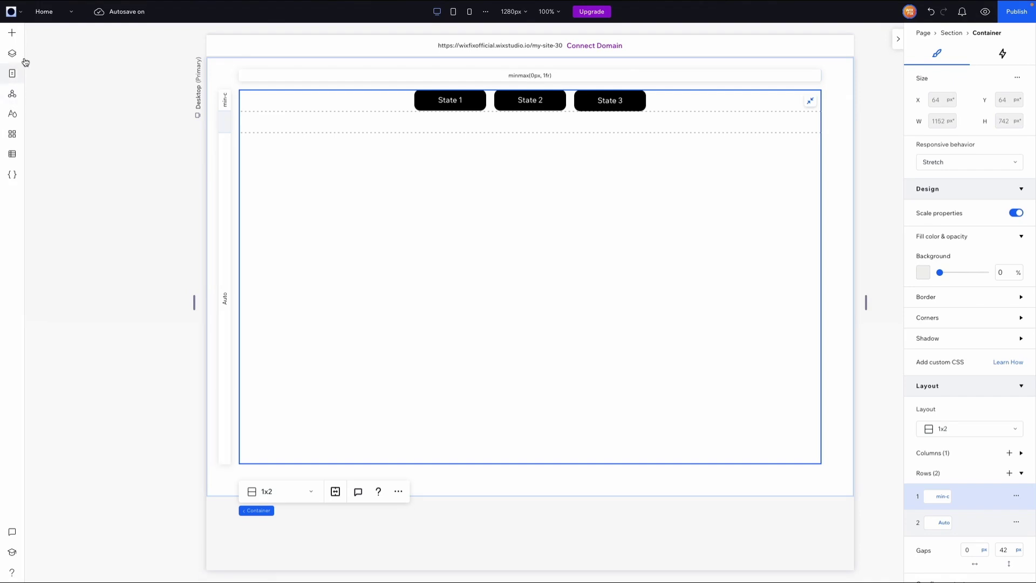
Turn on coding for the site with Start Coding.
left_click(13, 34)
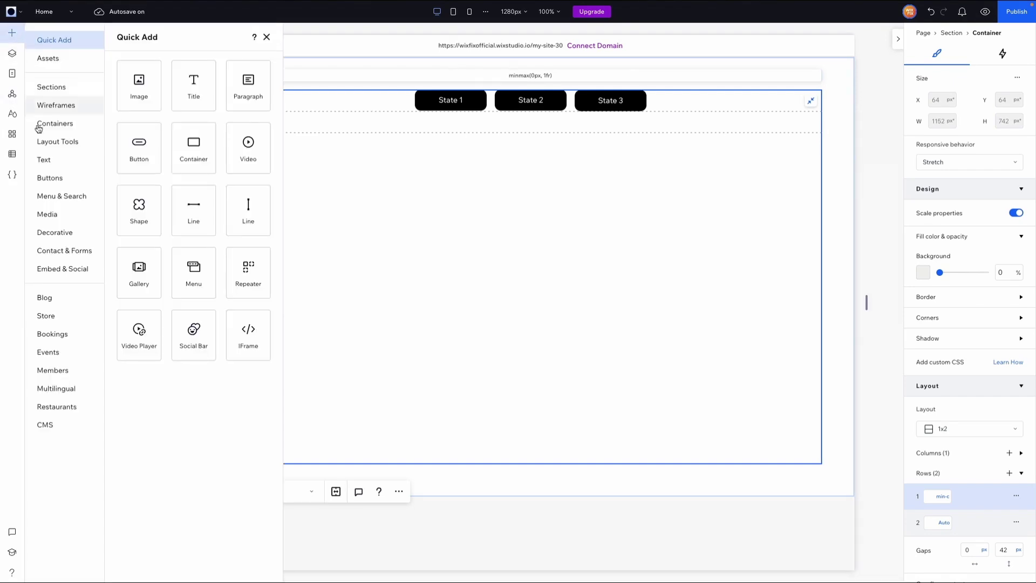
left_click(53, 142)
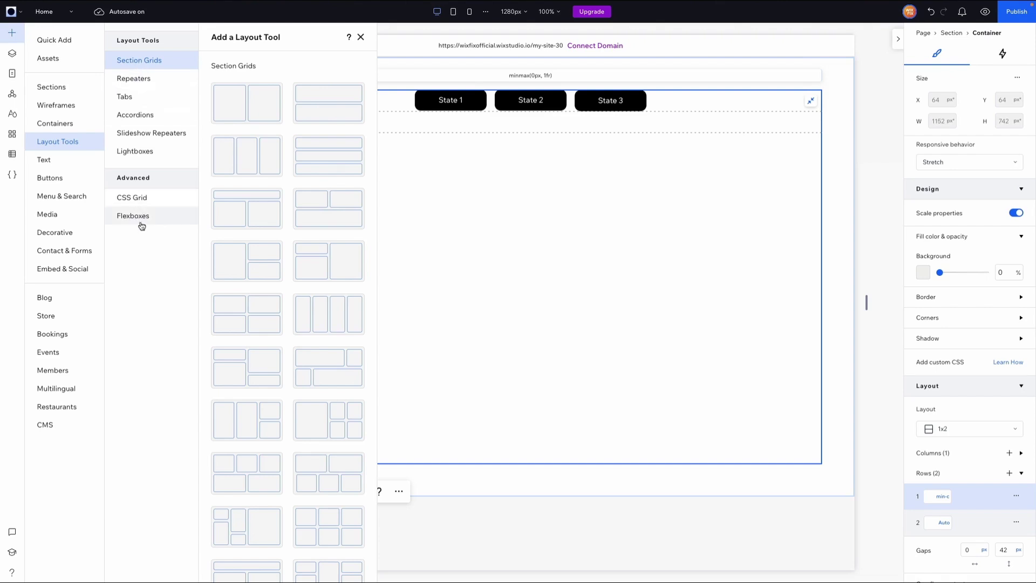
left_click(11, 174)
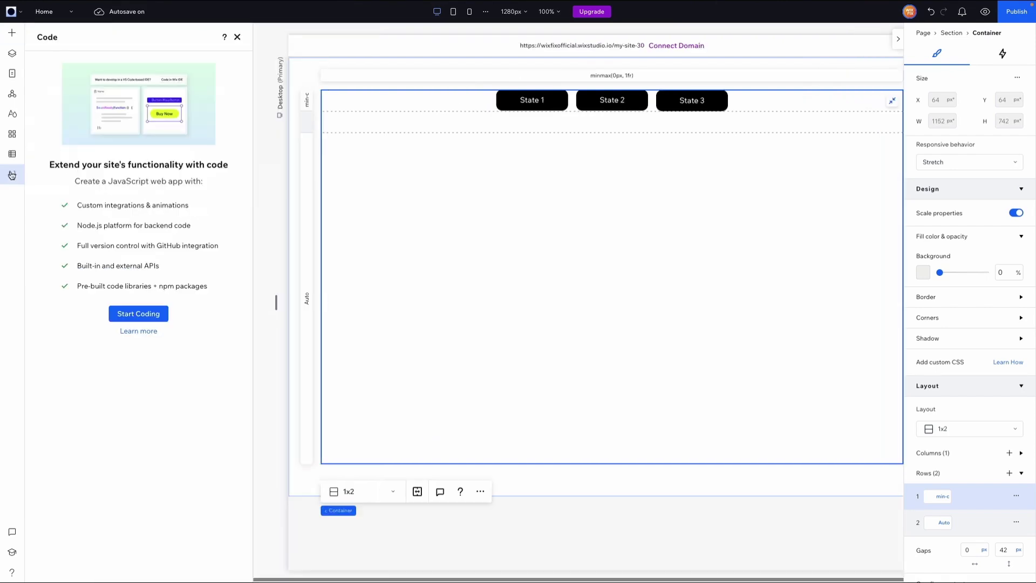
left_click(138, 314)
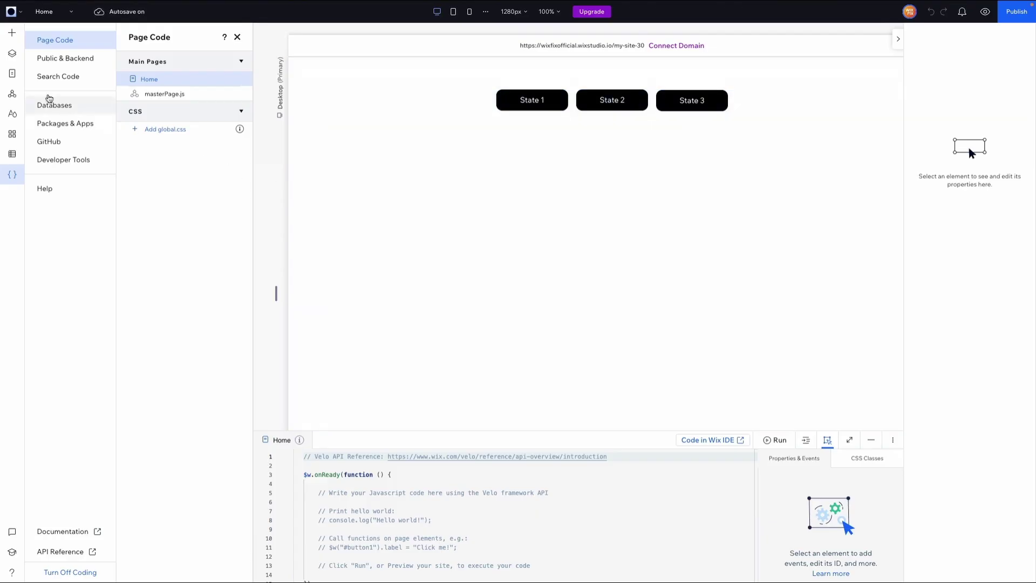
Add a Multi-State Box from Layout Tools to the page.
left_click(12, 36)
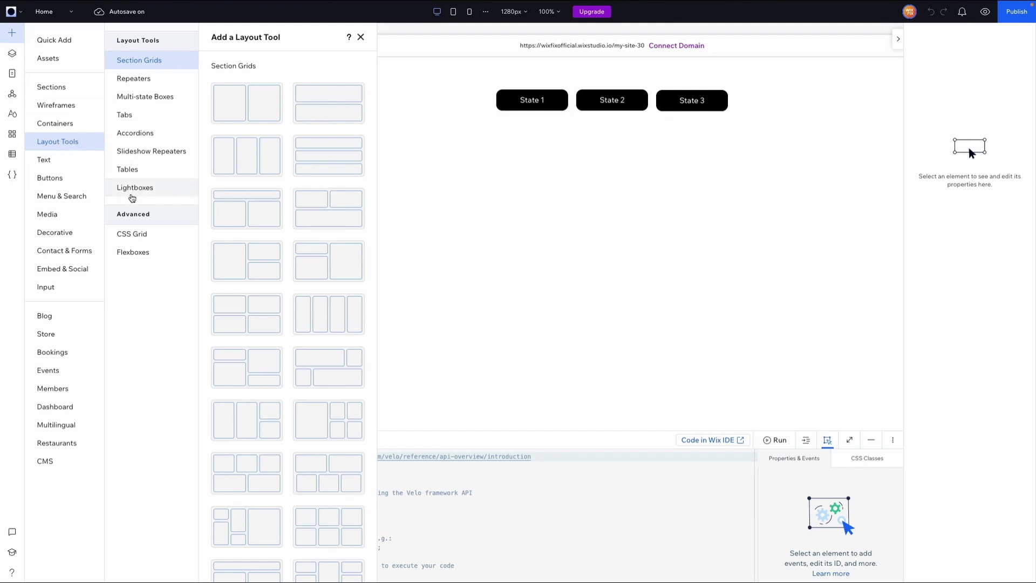
left_click(153, 97)
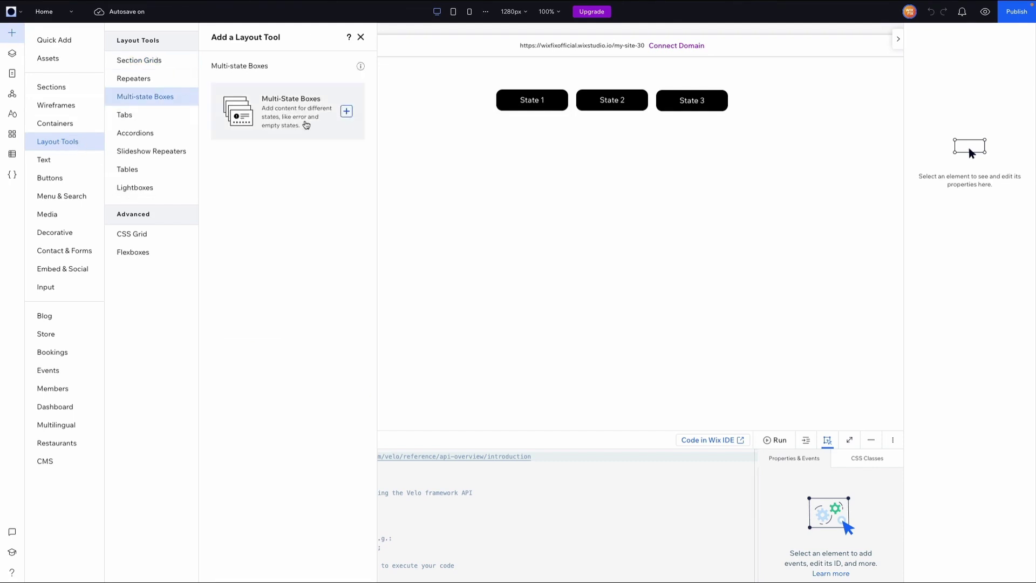
left_click(347, 112)
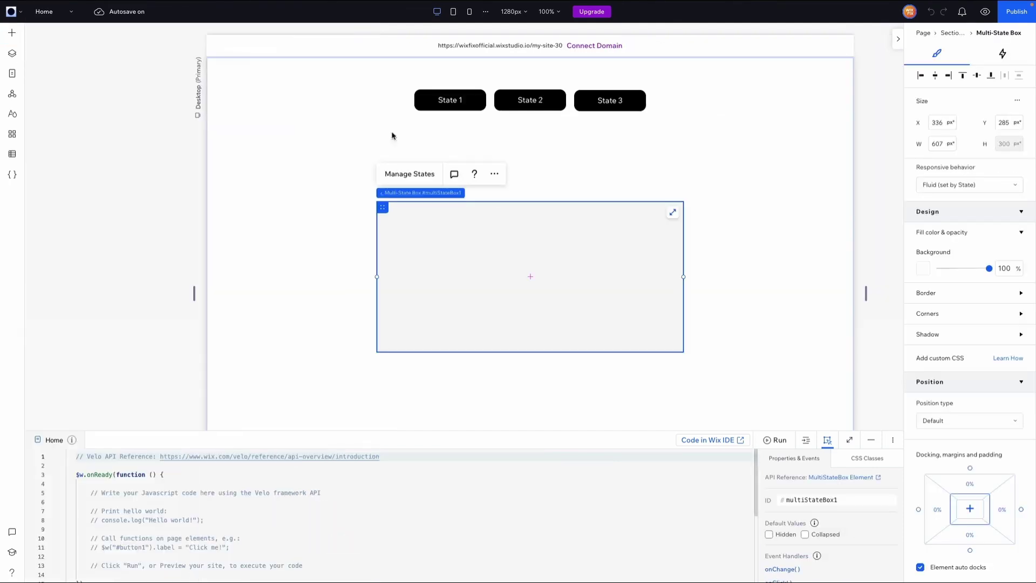
Drag the Multi-State Box into the container's second grid row and stretch it to 1152 px wide.
mouse_move(381, 207)
left_mouse_down()
mouse_move(362, 211)
mouse_move(379, 207)
left_mouse_up()
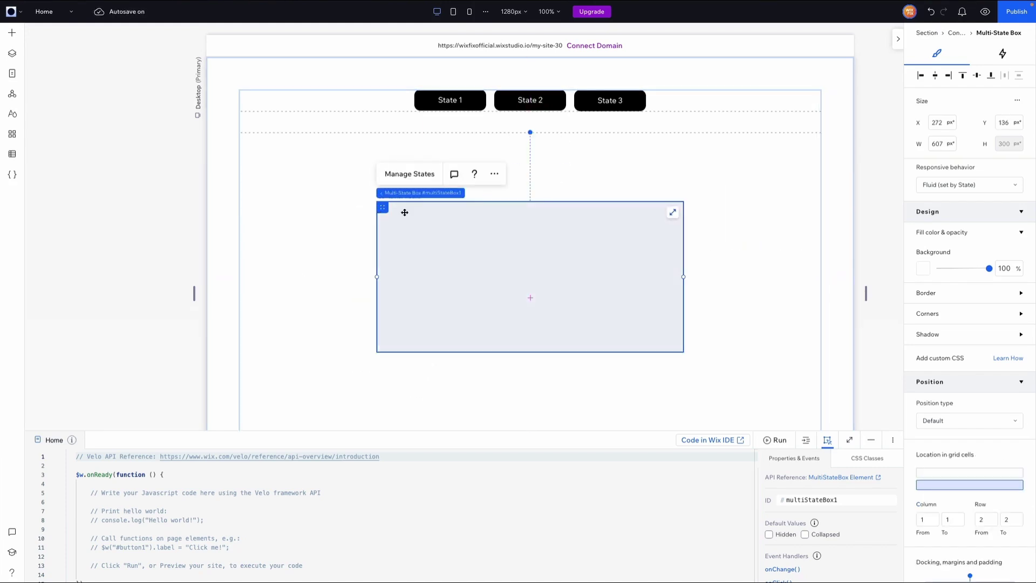
left_click(13, 32)
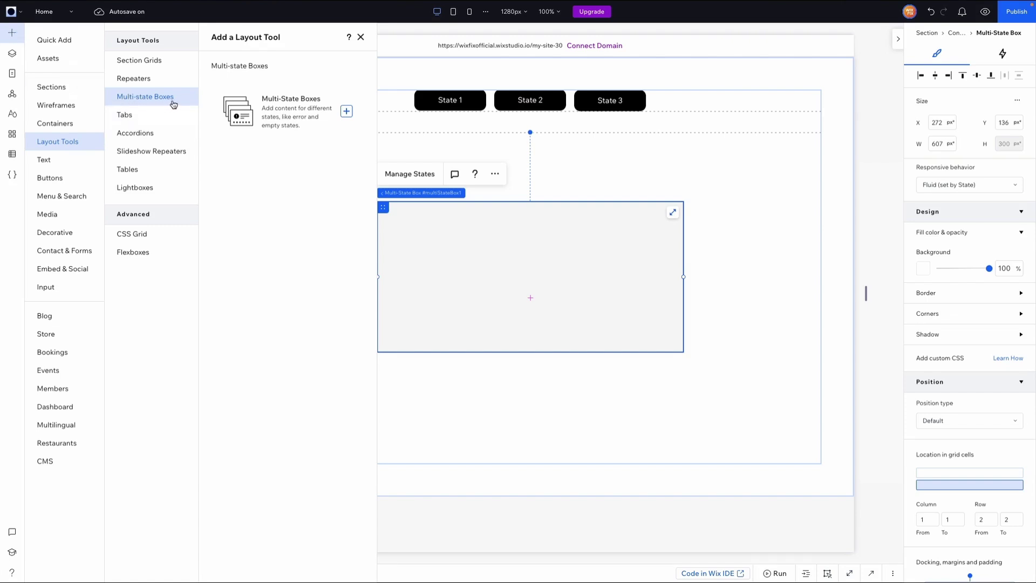
left_click(360, 37)
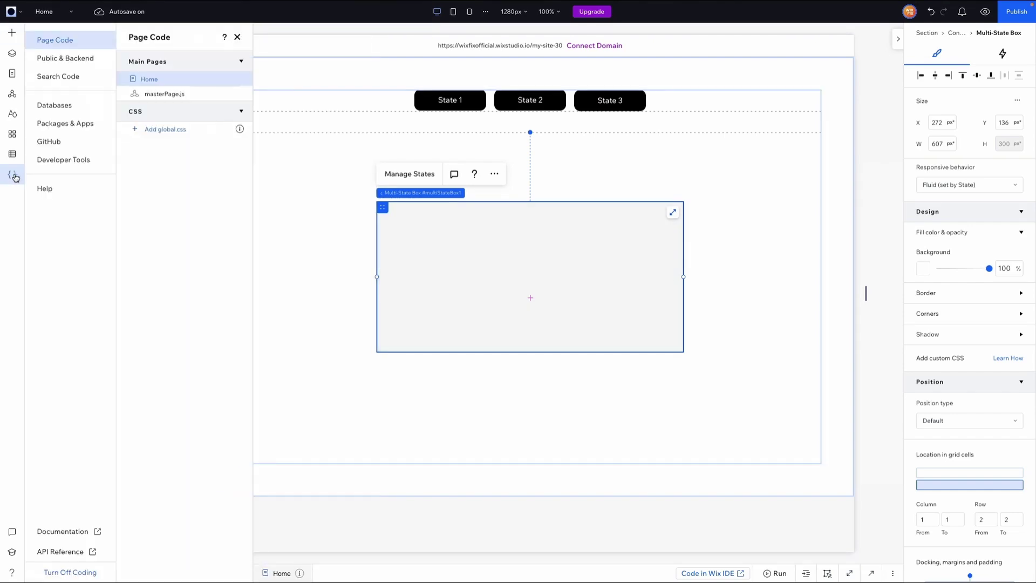
key("ctrl+z")
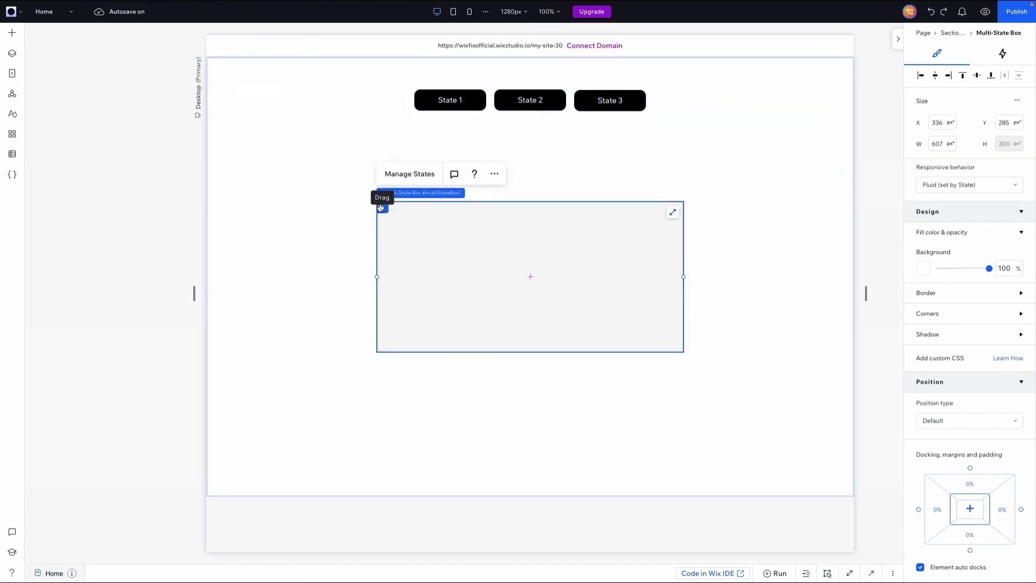
mouse_move(381, 208)
left_mouse_down()
mouse_move(409, 216)
mouse_move(382, 208)
left_mouse_up()
mouse_move(382, 208)
left_mouse_down()
mouse_move(399, 199)
mouse_move(416, 220)
mouse_move(382, 224)
left_mouse_up()
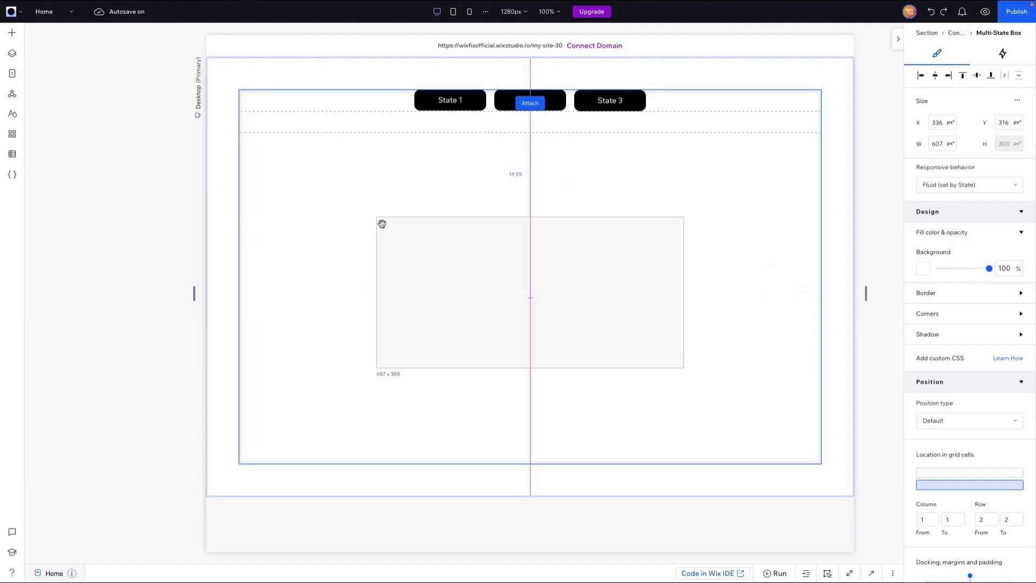
mouse_move(382, 223)
left_mouse_down()
mouse_move(527, 106)
mouse_move(361, 235)
mouse_move(384, 238)
left_mouse_up()
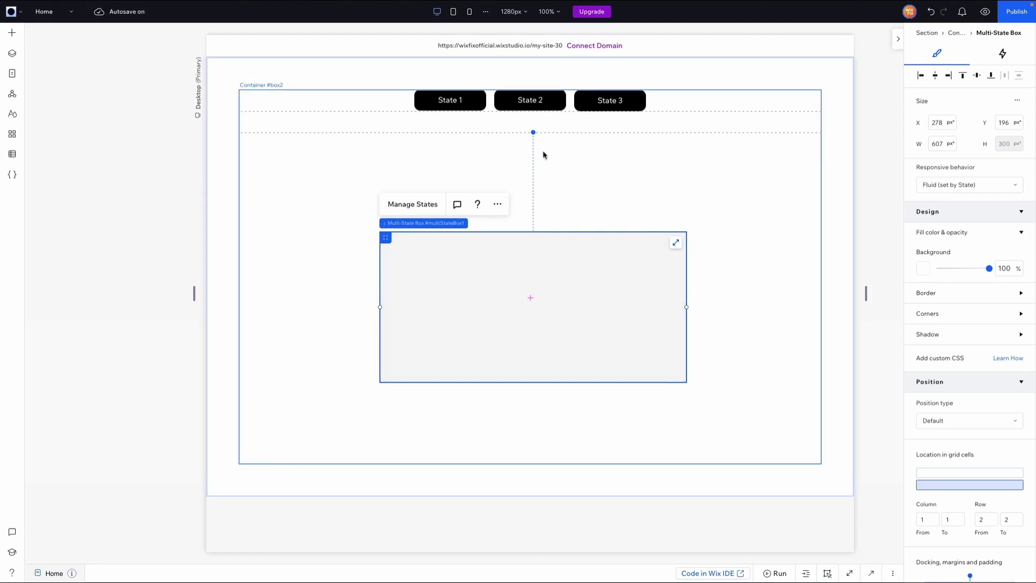
left_click(675, 245)
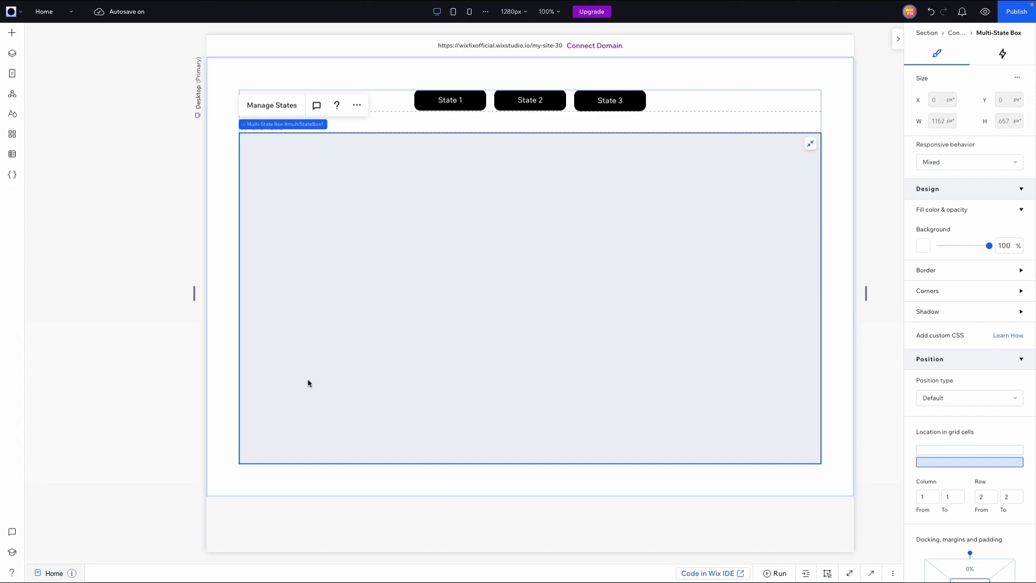
Give the Multi-State Box's inner container a corner radius of 280.
left_click(612, 294)
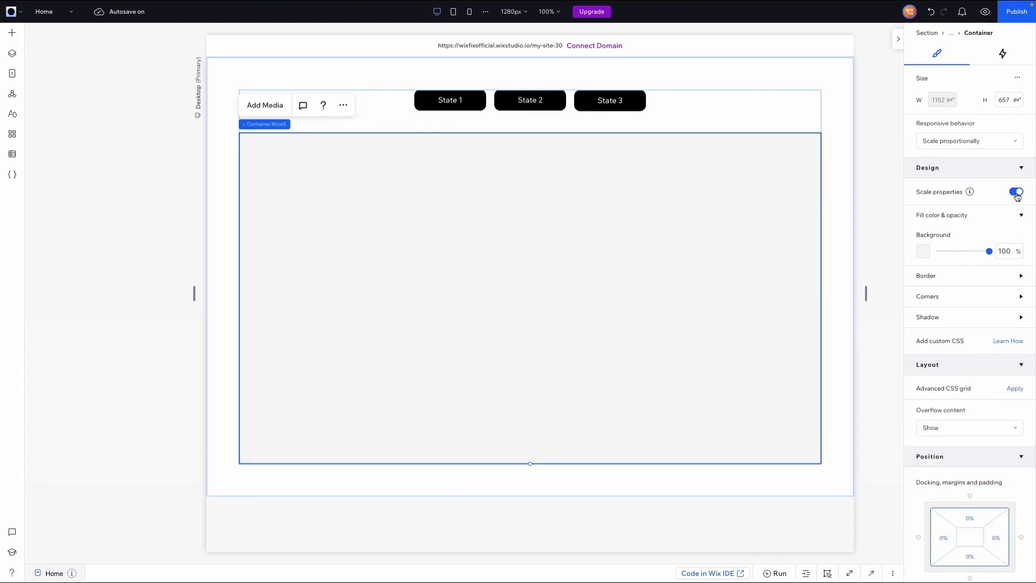
left_click(940, 296)
left_click(927, 330)
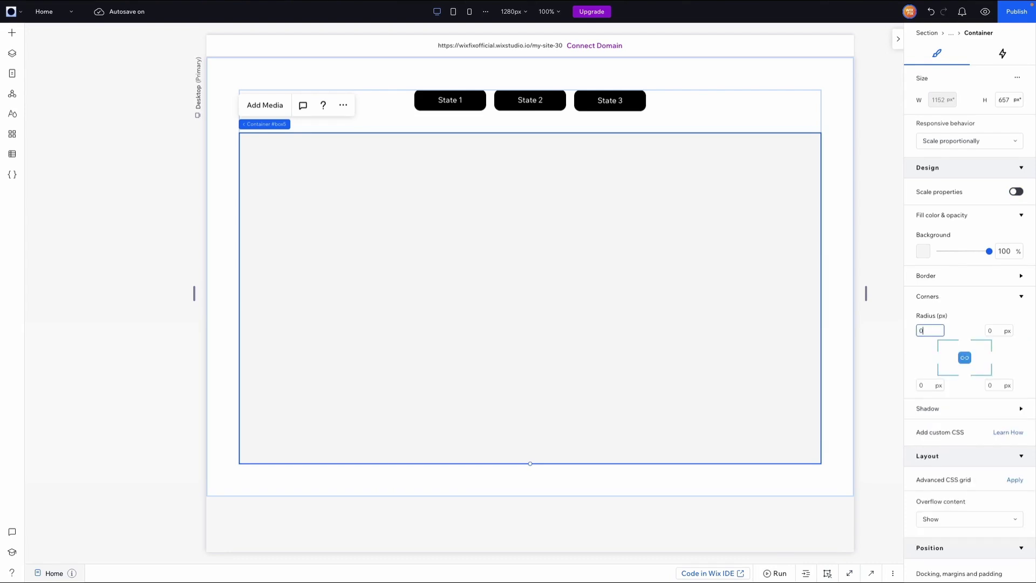
type("280")
key("Return")
left_click(864, 212)
left_click(441, 276)
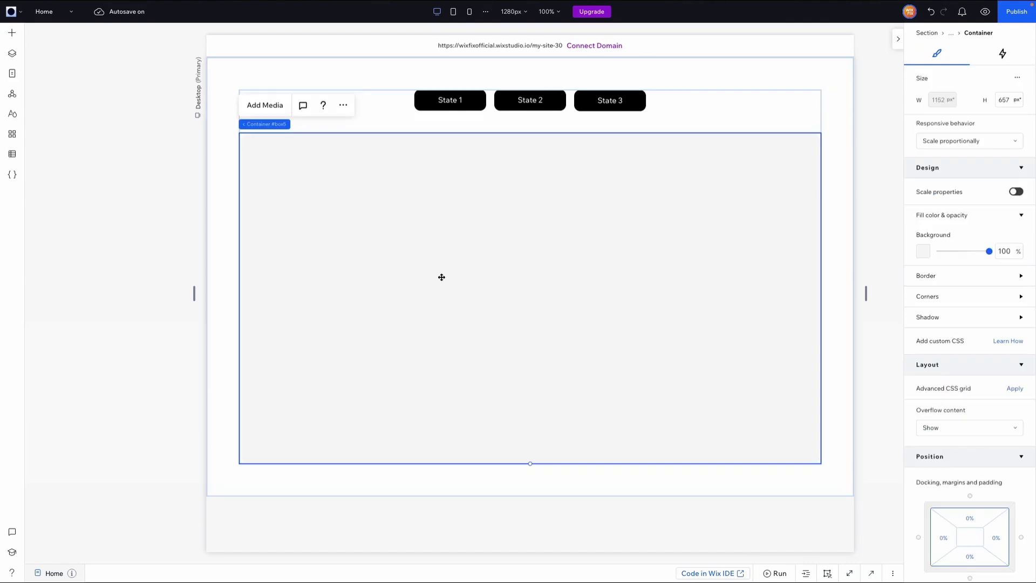
Add a new container inside the Multi-State Box with background opacity 0.
left_click(11, 33)
left_click(44, 43)
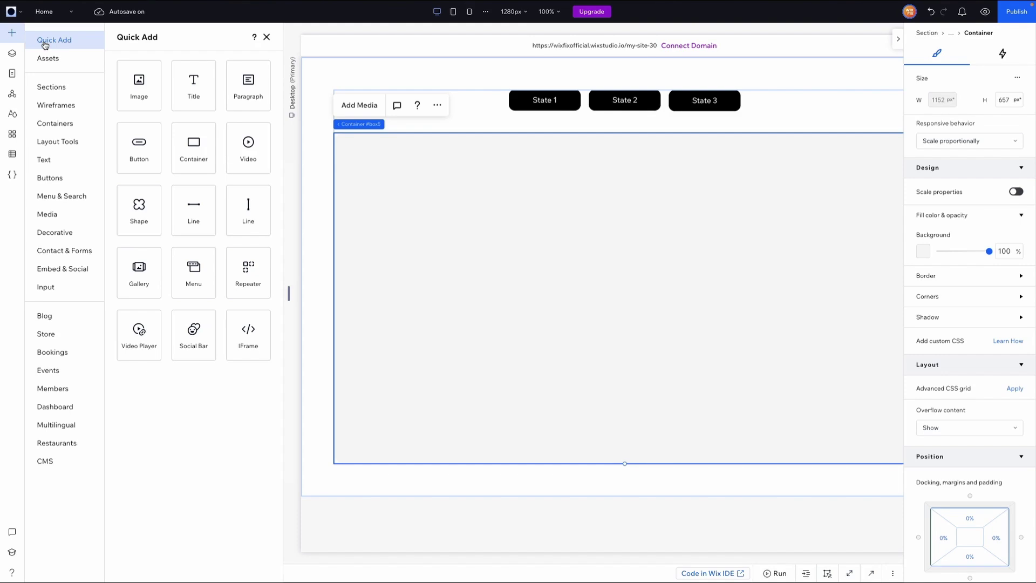
left_click_drag(194, 155, 648, 264)
left_click(648, 264)
double_click(1004, 273)
type("0")
scroll(1008, 264, "down", 3)
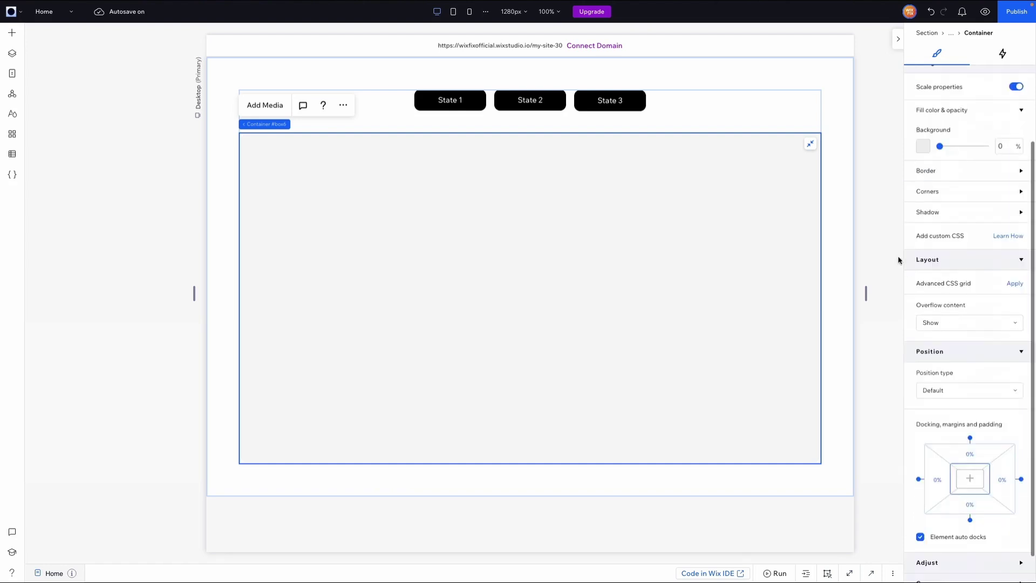
Make the new container a 2x1 two-column grid with a 5 vw gap.
left_click(1014, 282)
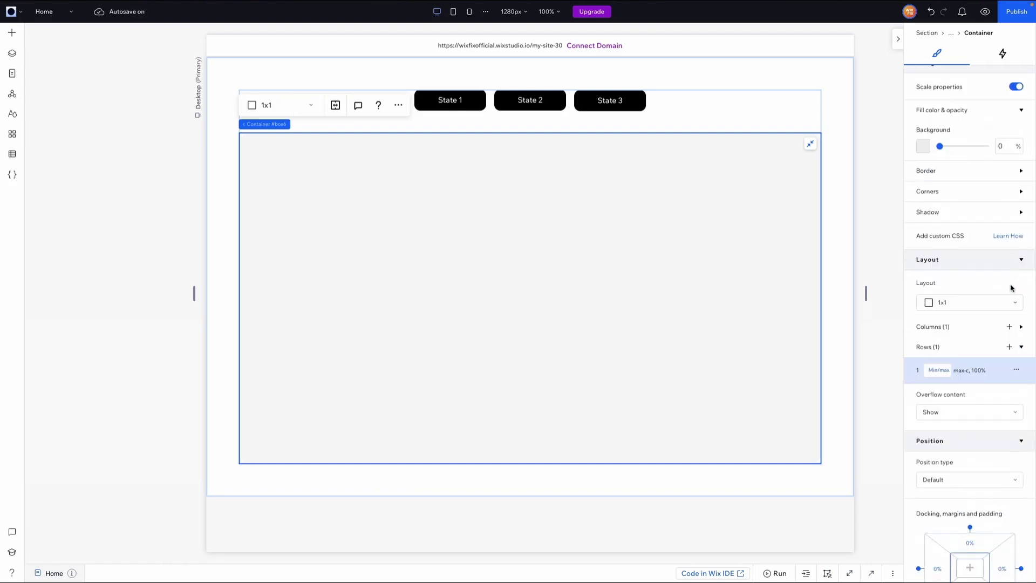
left_click(981, 308)
left_click(970, 327)
key("Return")
scroll(974, 371, "down", 3)
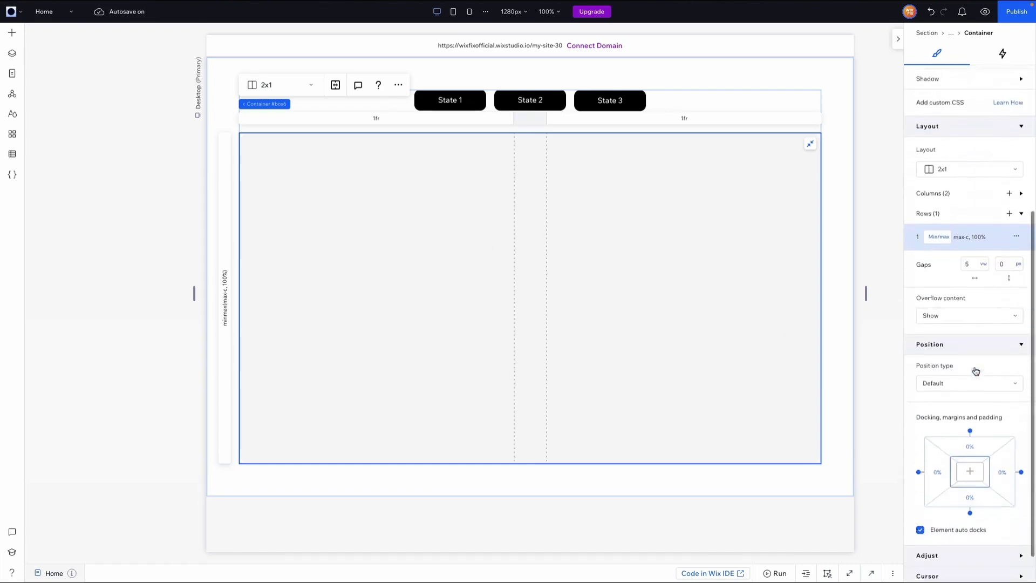
Give the two-column container a 5% margin on all four sides.
left_click(972, 423)
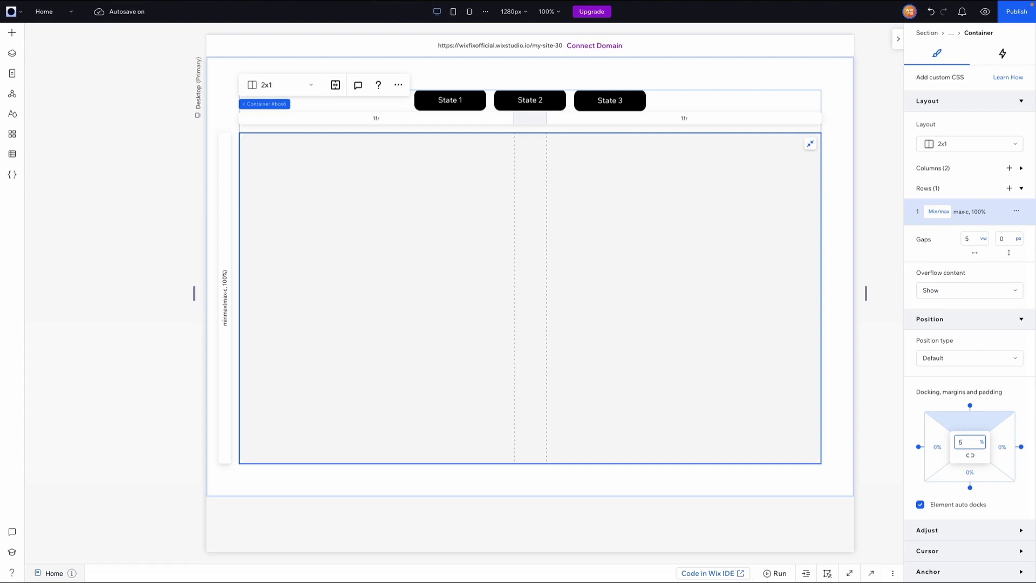
type("5")
key("Return")
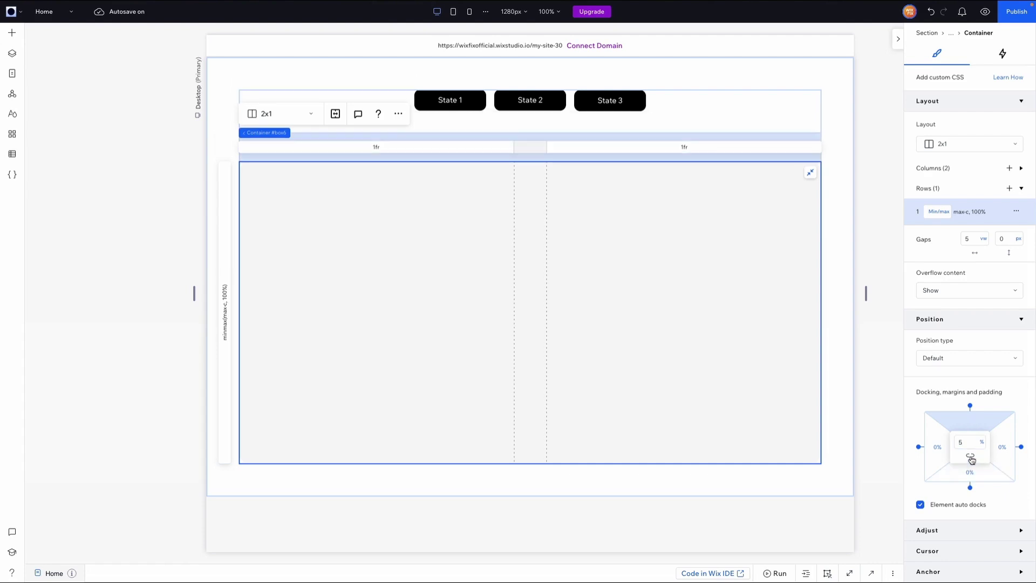
left_click(970, 458)
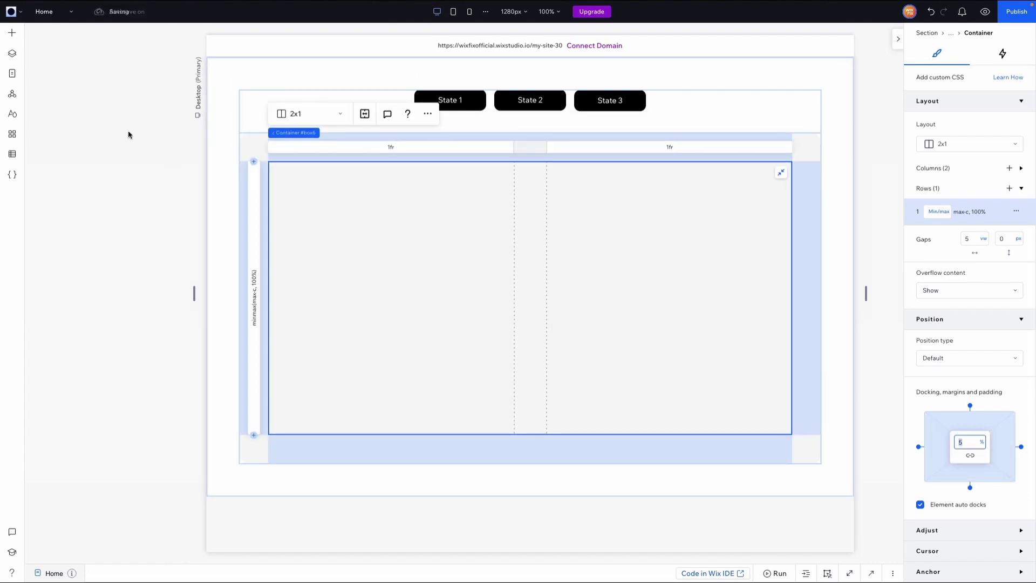
left_click(15, 36)
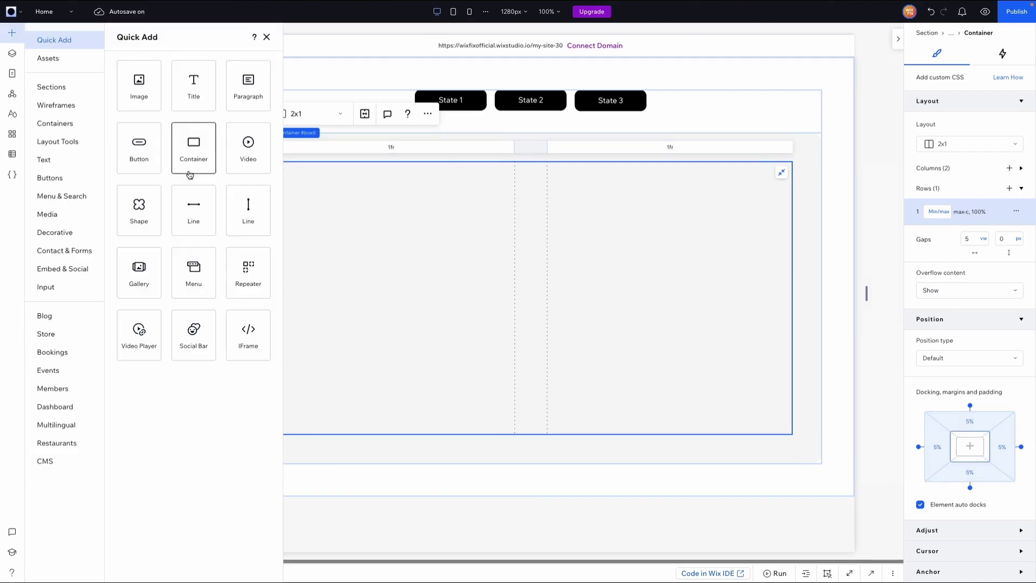
Add a desert image to the left column, stretched to fill it with 24 px rounded corners.
left_click_drag(135, 96, 372, 296)
left_click(435, 257)
left_click(434, 256)
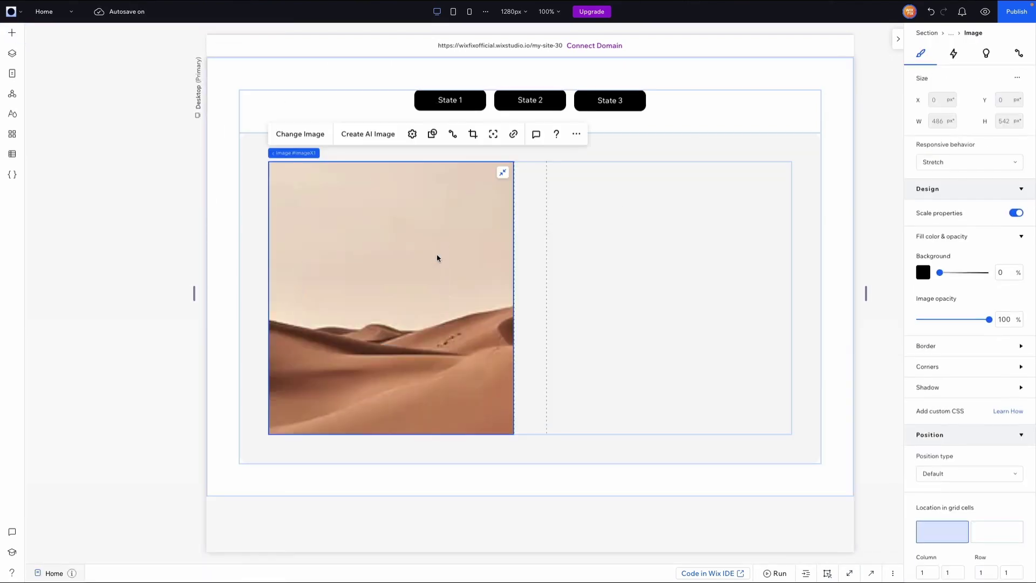
left_click(931, 368)
left_click(923, 400)
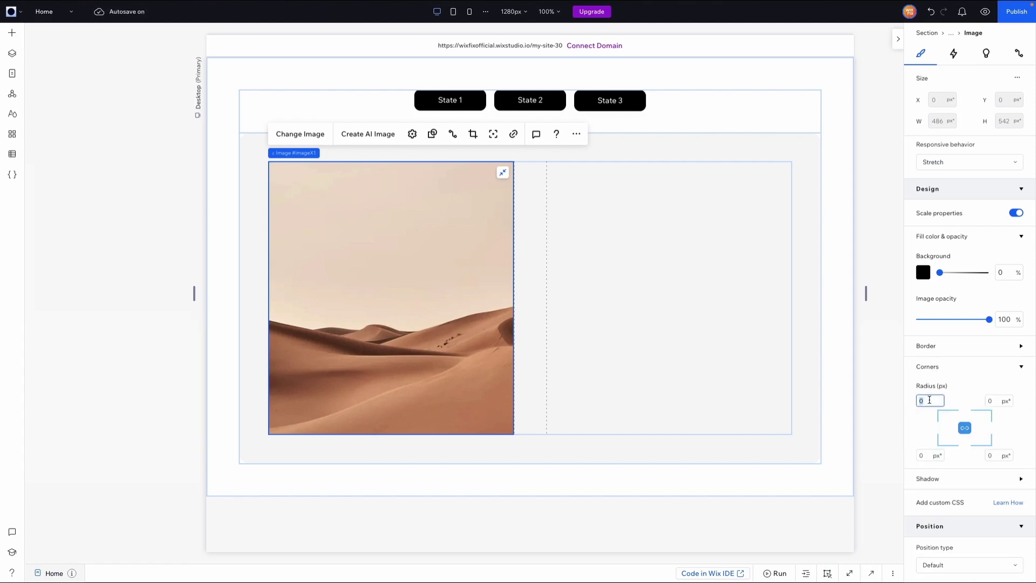
key("Return")
Turn off Scale properties for the desert image.
left_click(1015, 214)
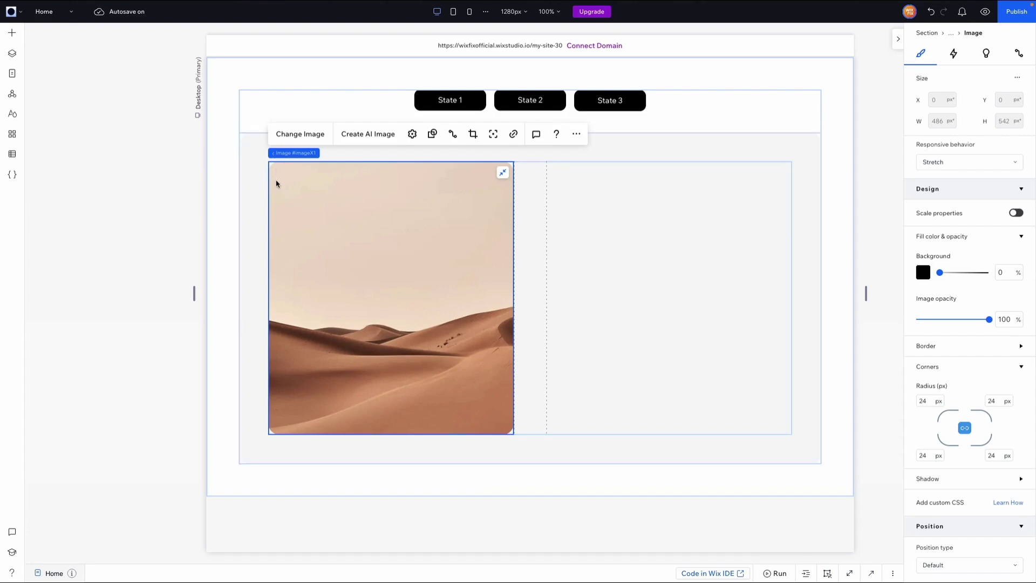
left_click(694, 267)
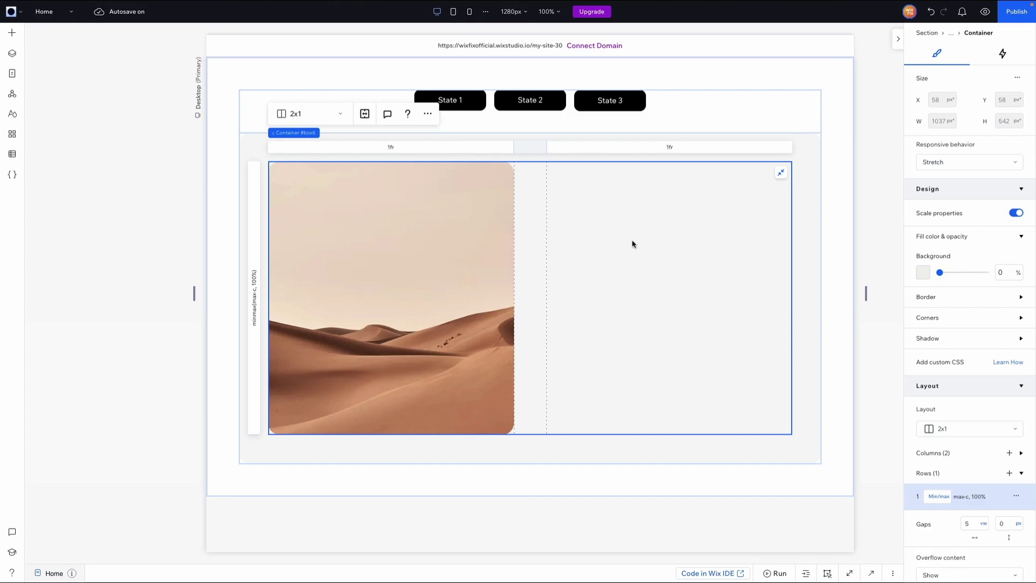
left_click(12, 33)
key("Escape")
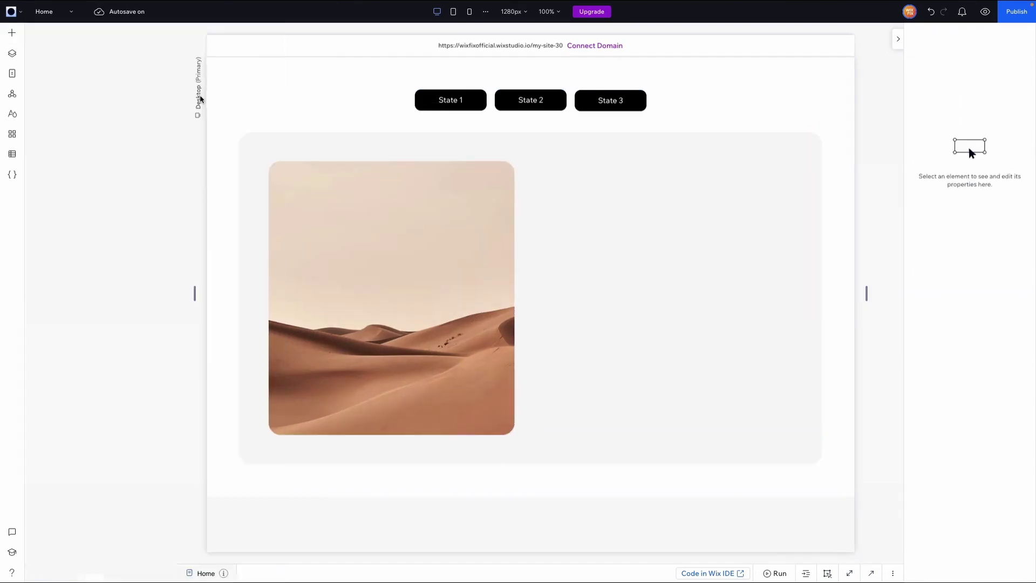
Add a title and a paragraph in the right column, with the title above the paragraph.
left_click(12, 32)
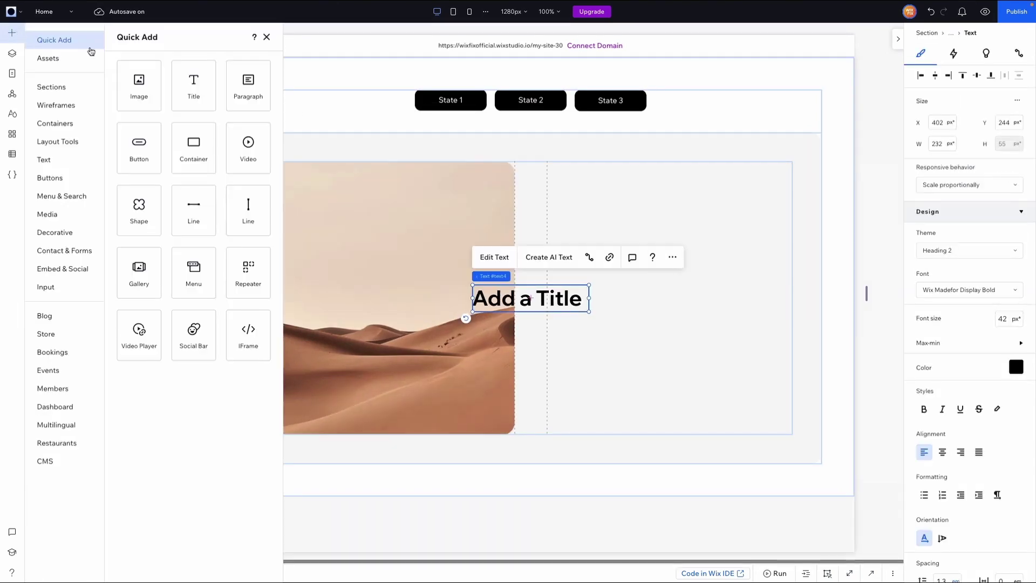
left_click(245, 85)
left_click_drag(521, 319, 620, 350)
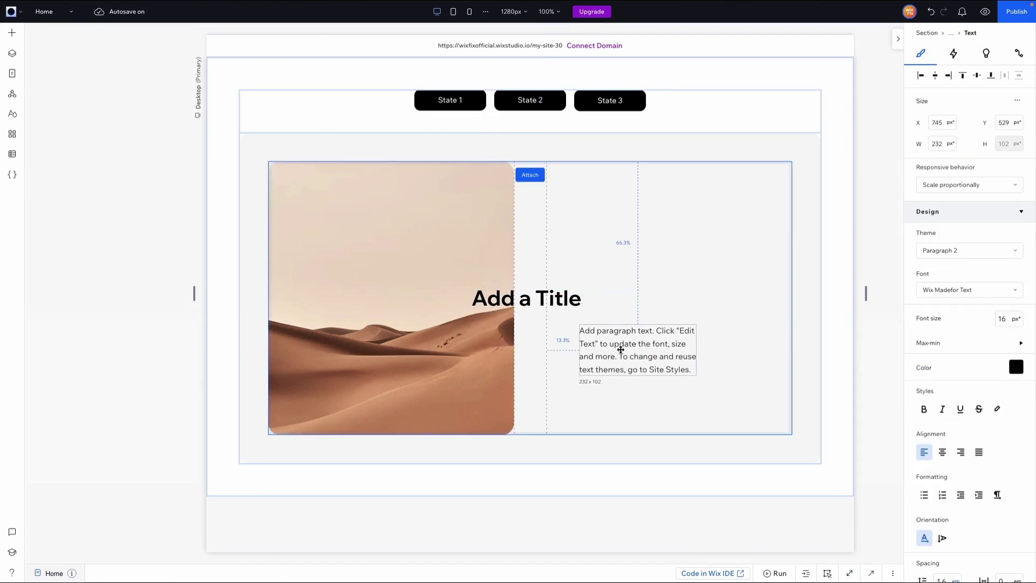
left_click_drag(532, 298, 638, 304)
Stack the title and paragraph together, widen the stack and centre it in the column.
left_click(637, 338, "shift")
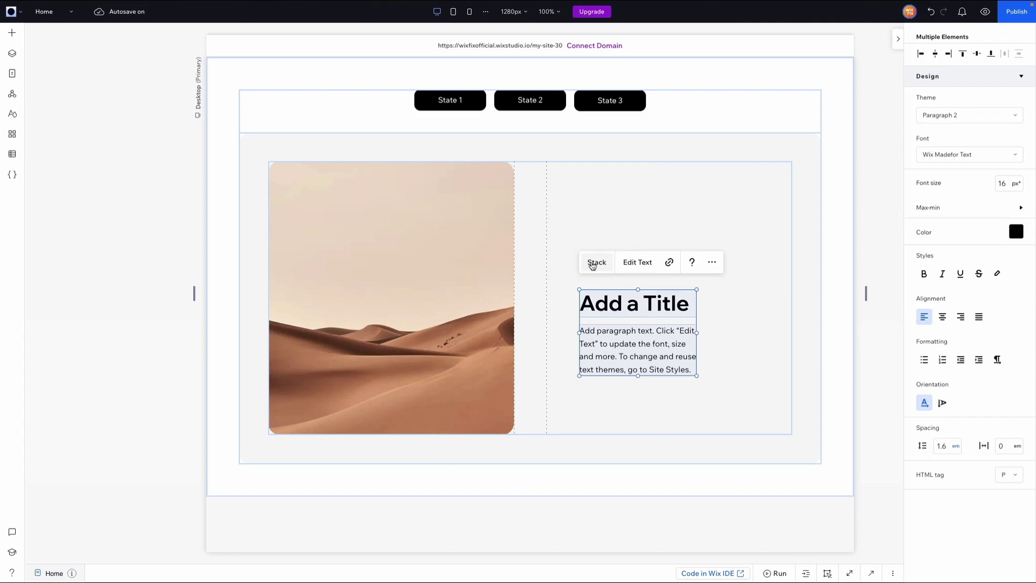
left_click_drag(696, 332, 778, 338)
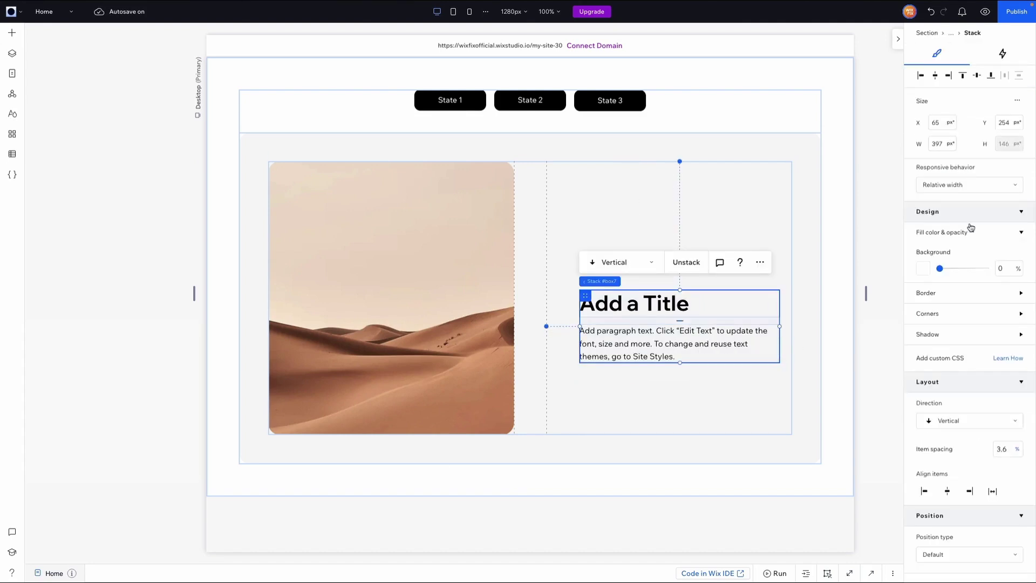
scroll(969, 227, "down", 4)
scroll(970, 227, "down", 3)
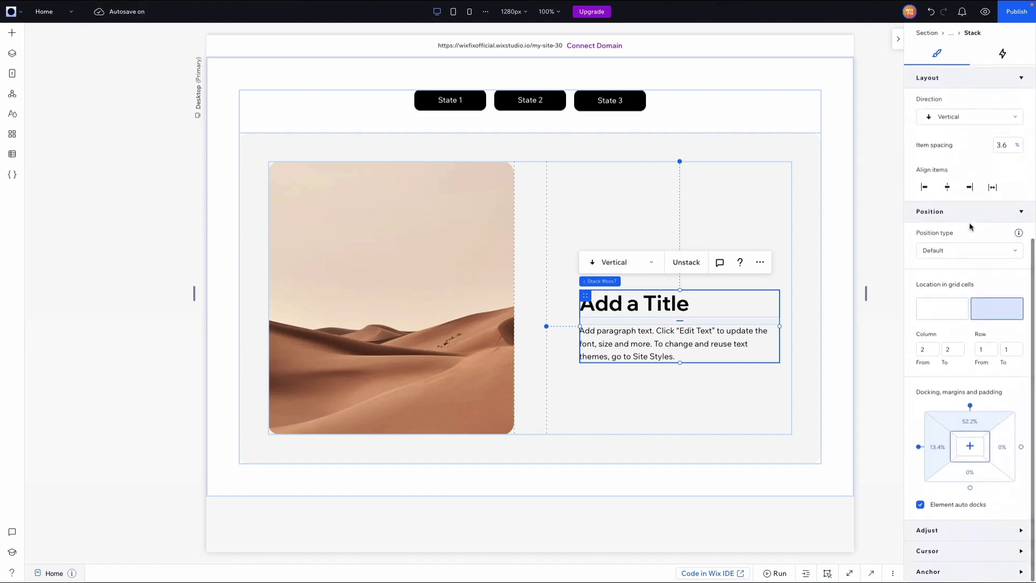
left_click(970, 447)
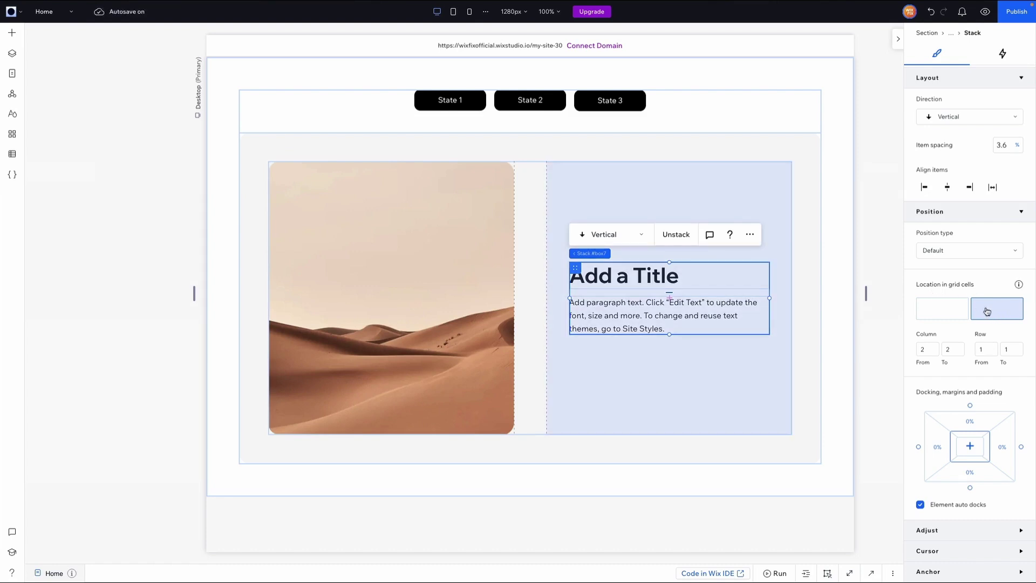
Change the 'Add a Title' heading beside the desert image to 'State 1'.
left_click(807, 386)
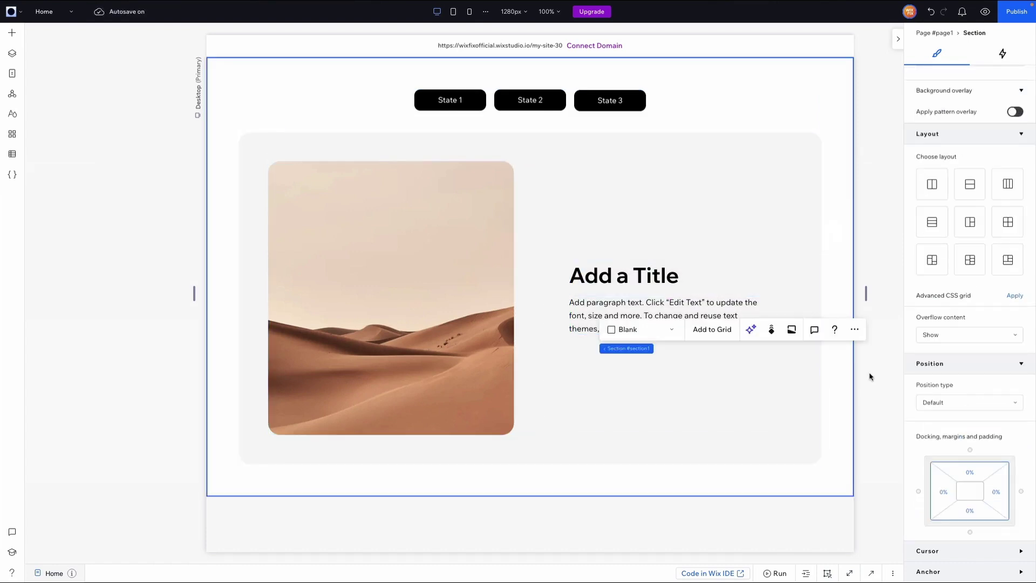
left_click(631, 275)
left_click(630, 275)
type("State 1")
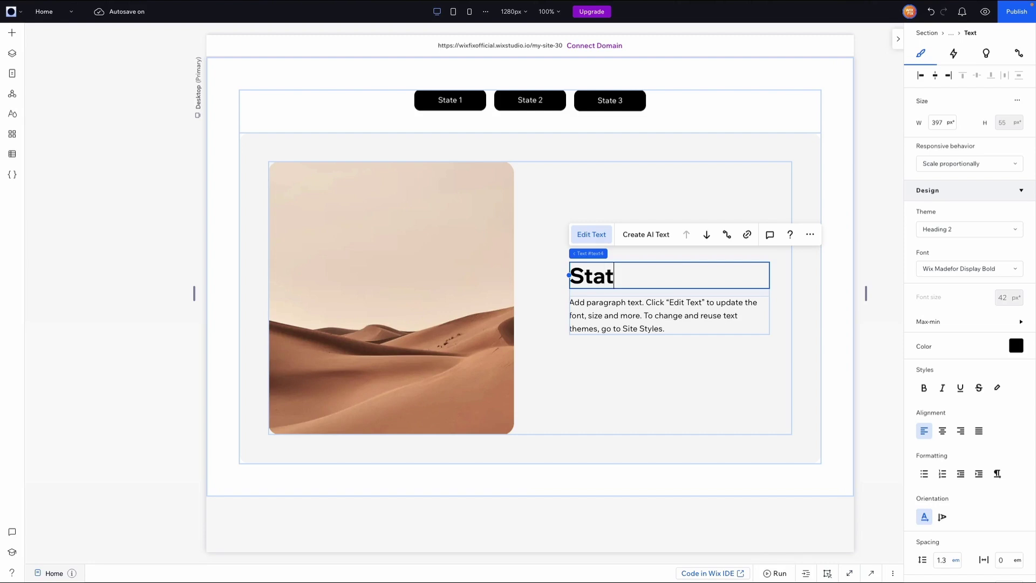
left_click(846, 335)
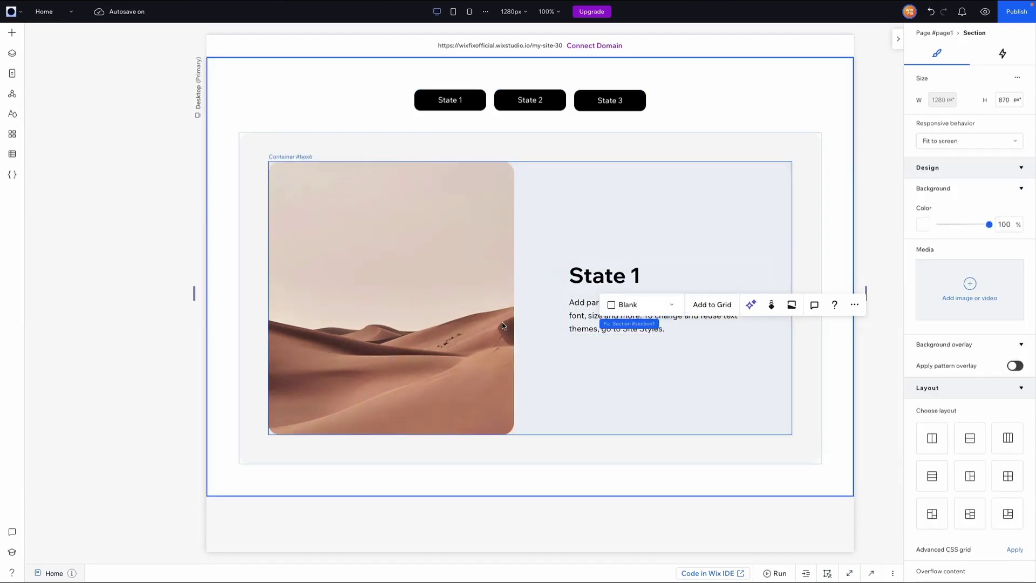
Select the Multi-State Box through Layers and open its Manage States list.
left_click(375, 150)
mouse_move(311, 130)
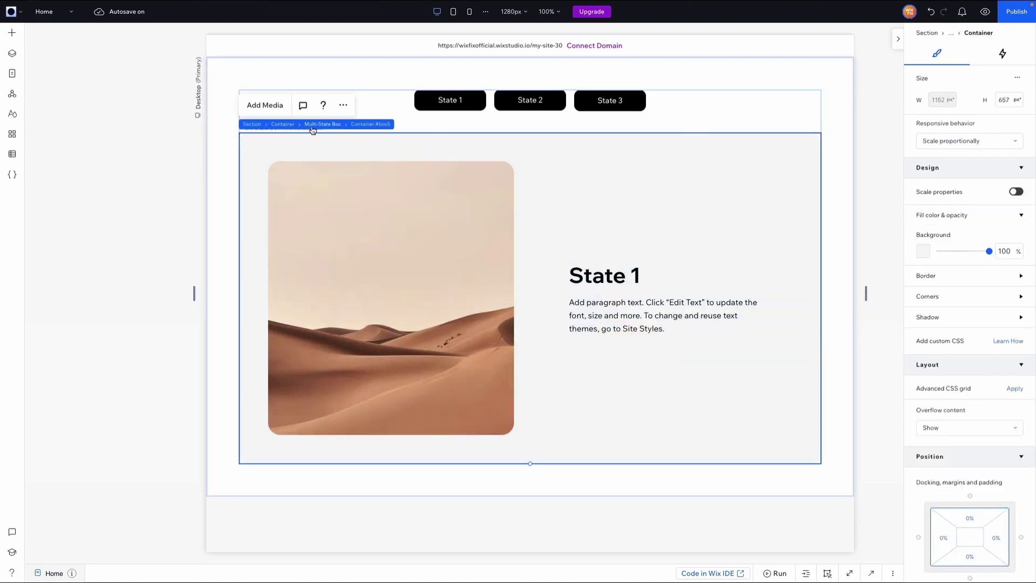
left_click(323, 125)
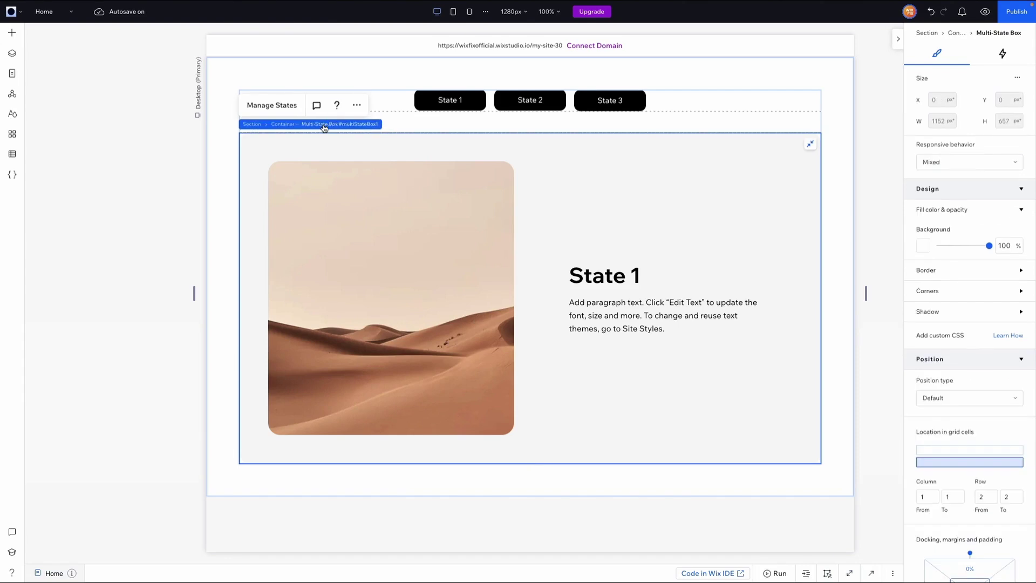
left_click(268, 106)
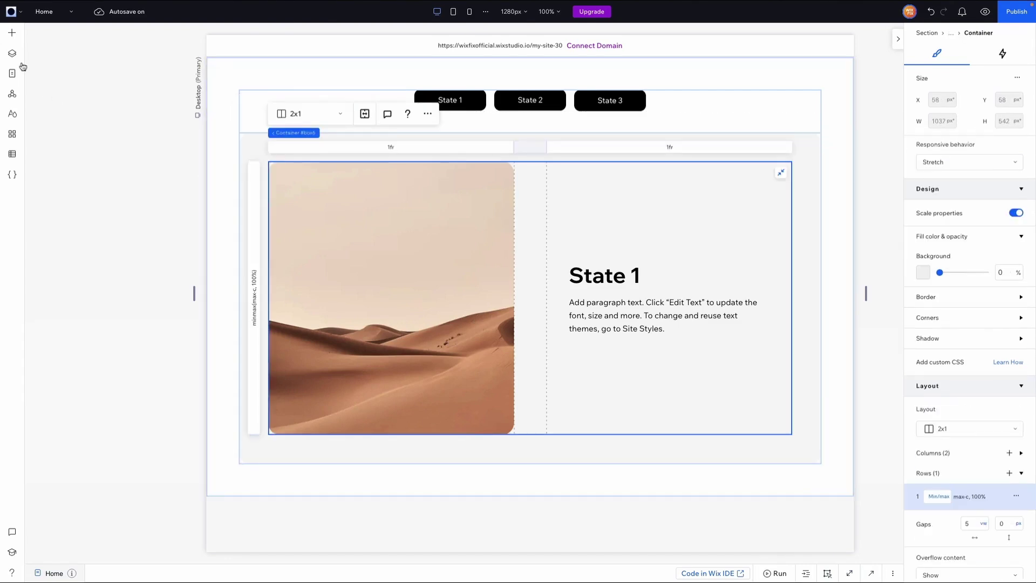
left_click(12, 55)
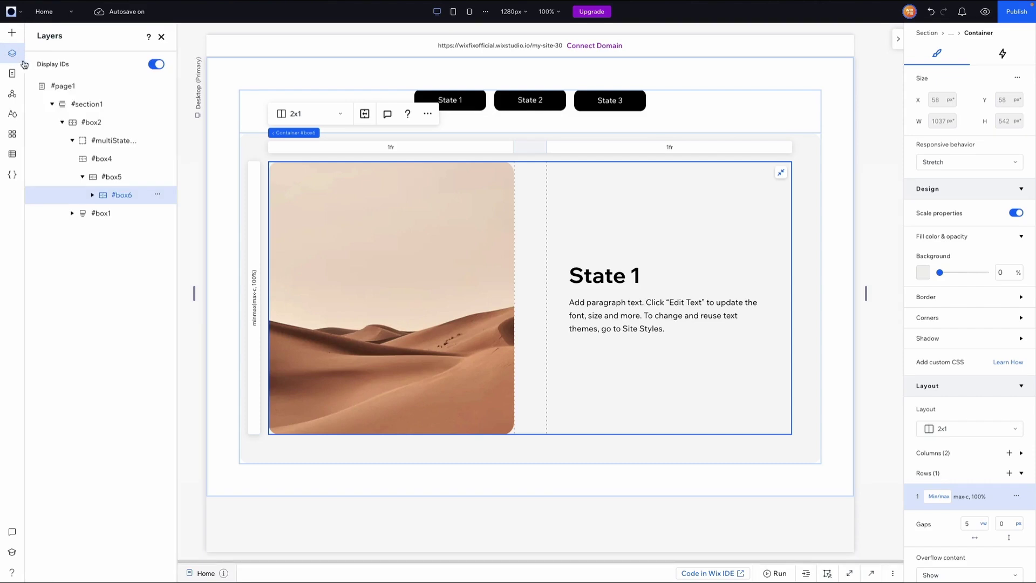
left_click(104, 143)
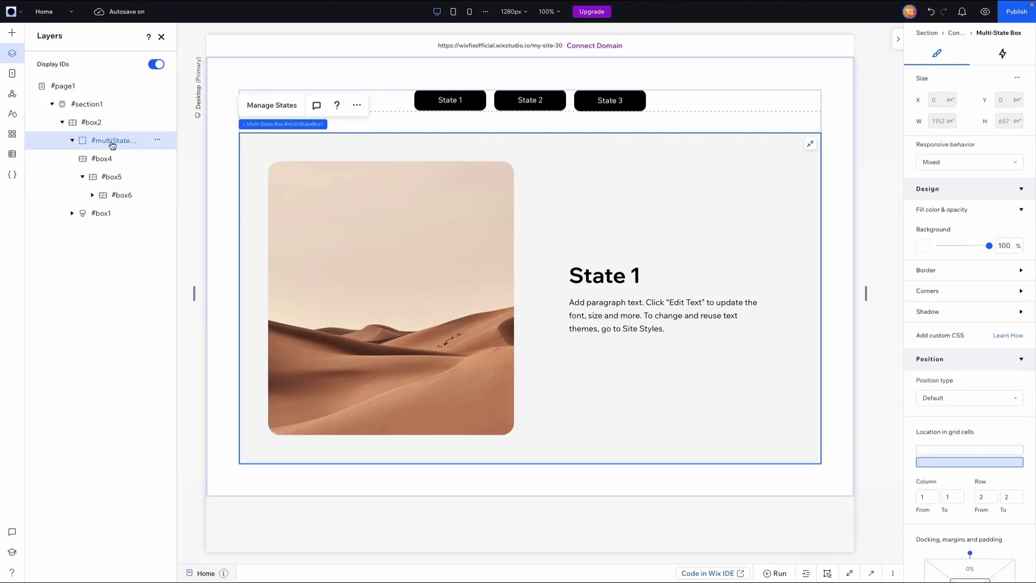
left_click(272, 105)
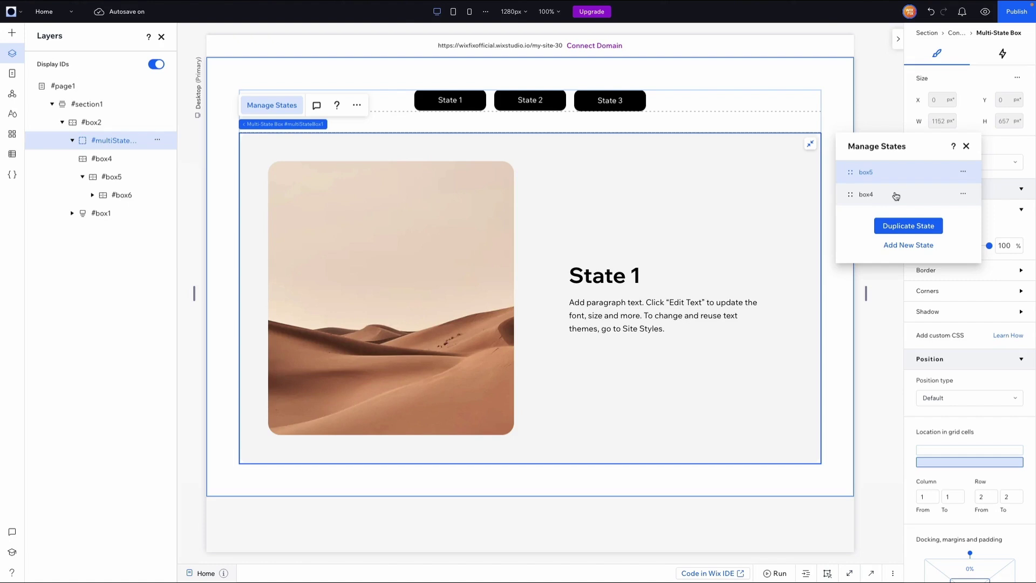
Check the empty pink box4 state against State 1, then delete box4.
left_click(896, 196)
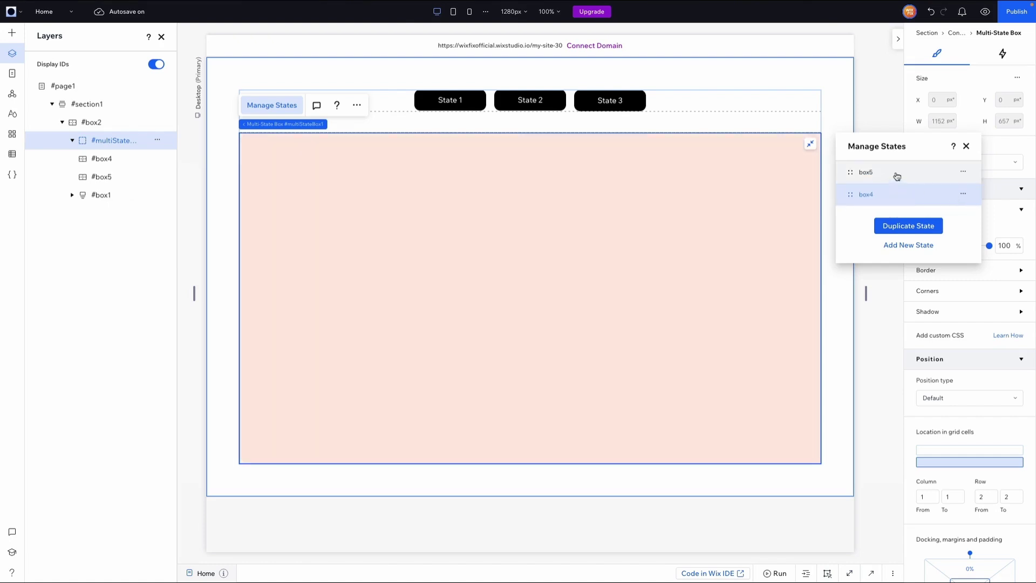
left_click(896, 172)
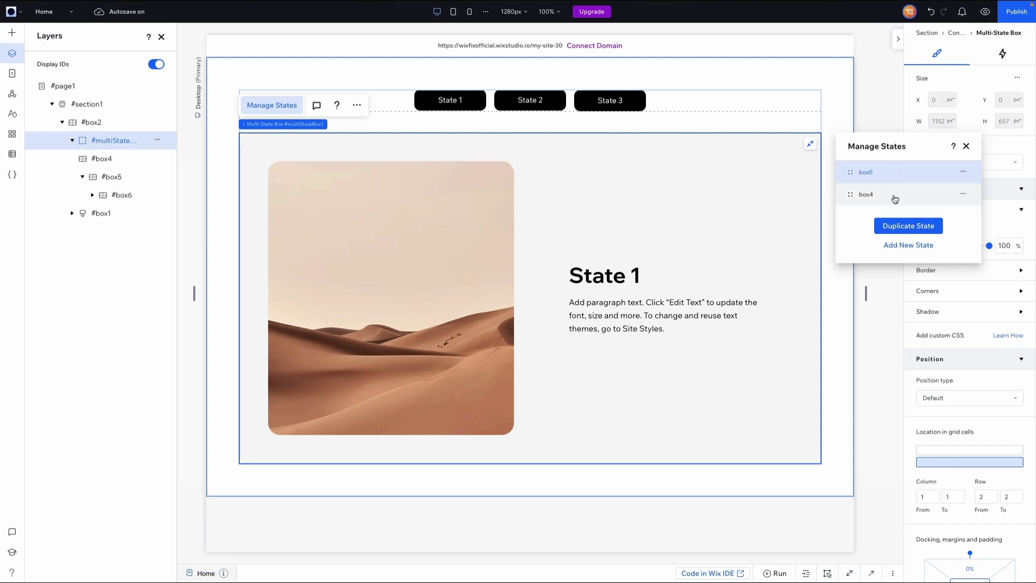
left_click(893, 195)
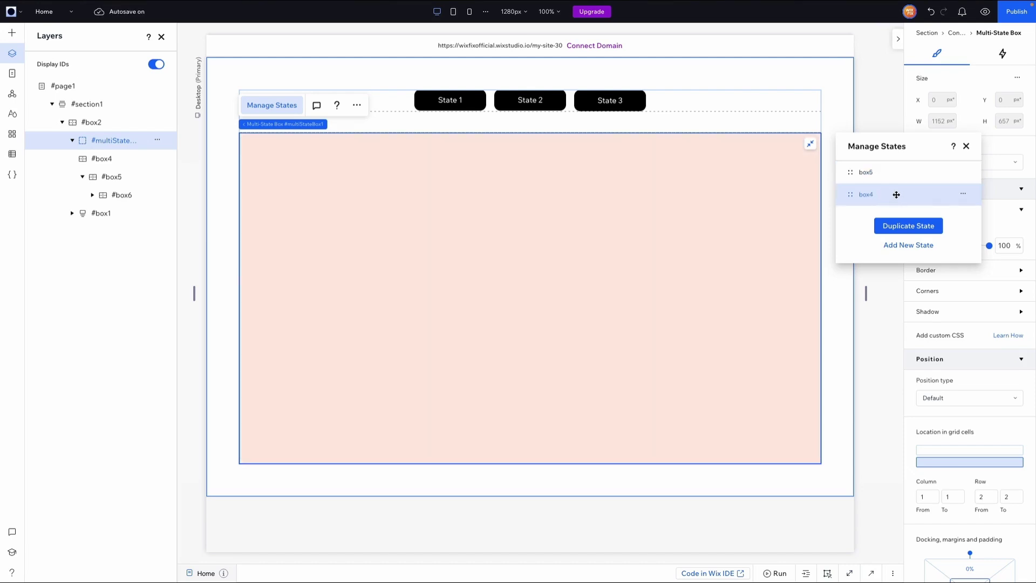
left_click(963, 195)
left_click(934, 217)
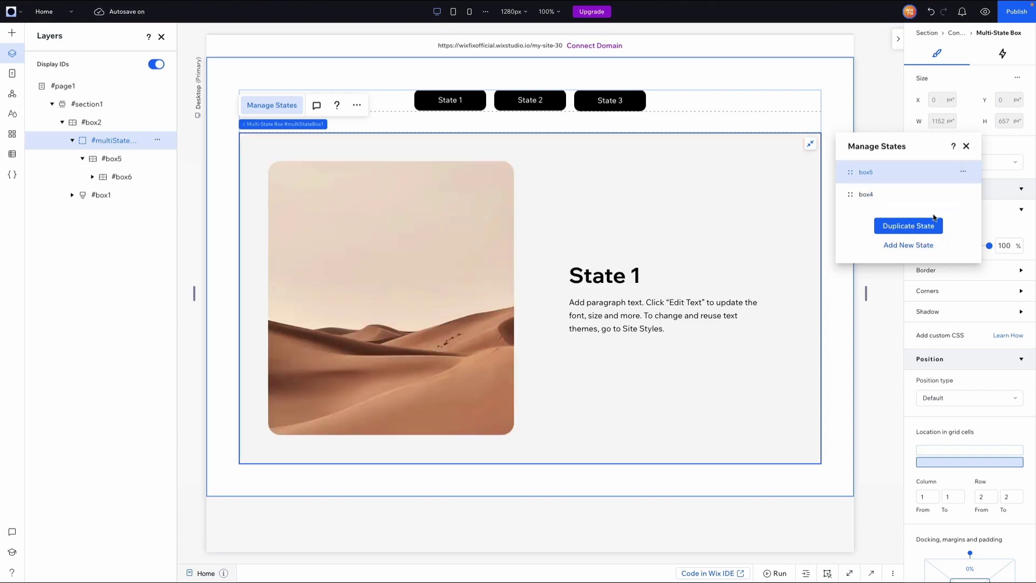
Duplicate the State 1 layout twice, then make box13 read 'State 2' with a flower photo.
left_click(909, 205)
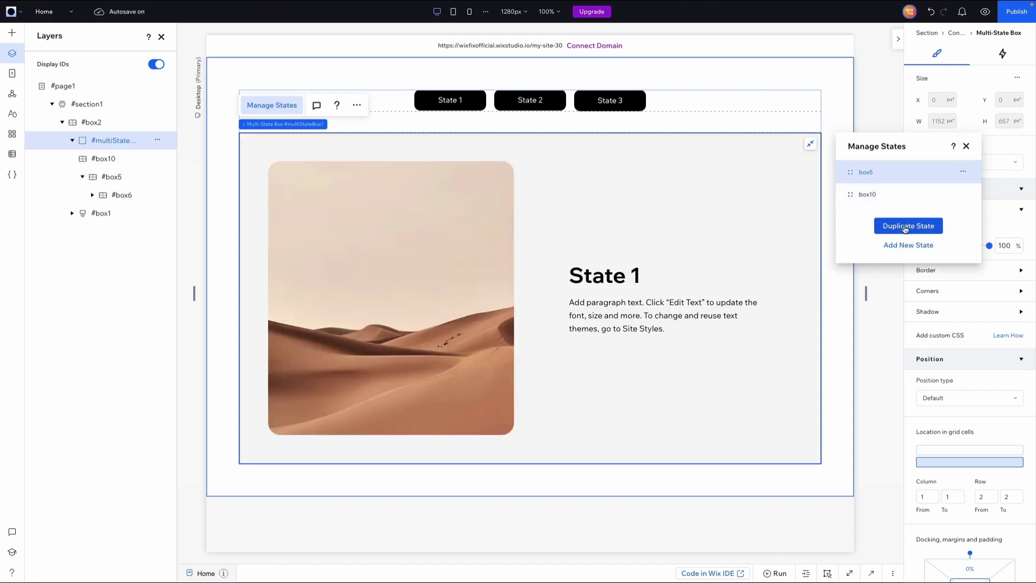
left_click(905, 228)
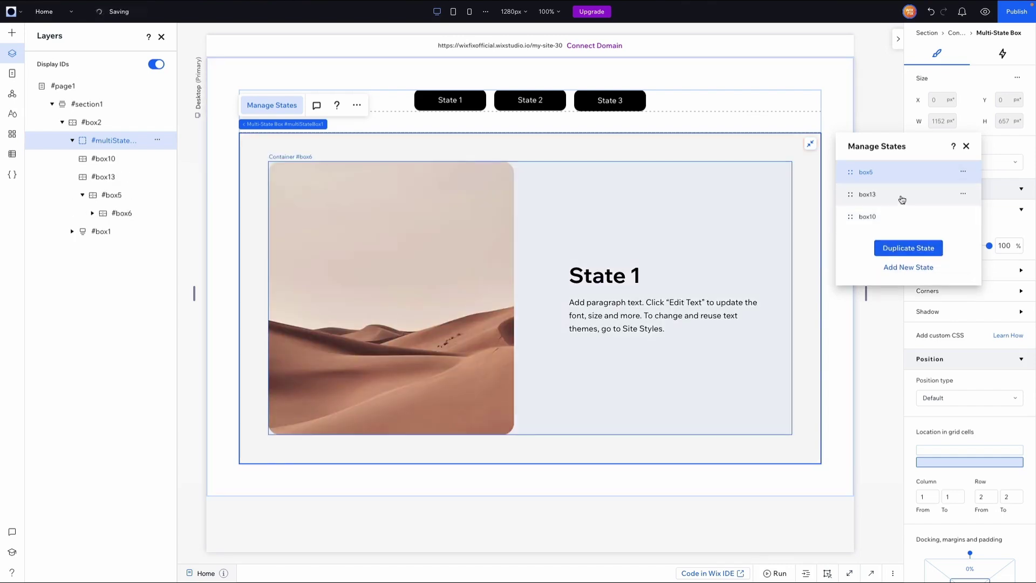
left_click(901, 195)
double_click(561, 278)
key("BackSpace")
type("2")
left_click(413, 300)
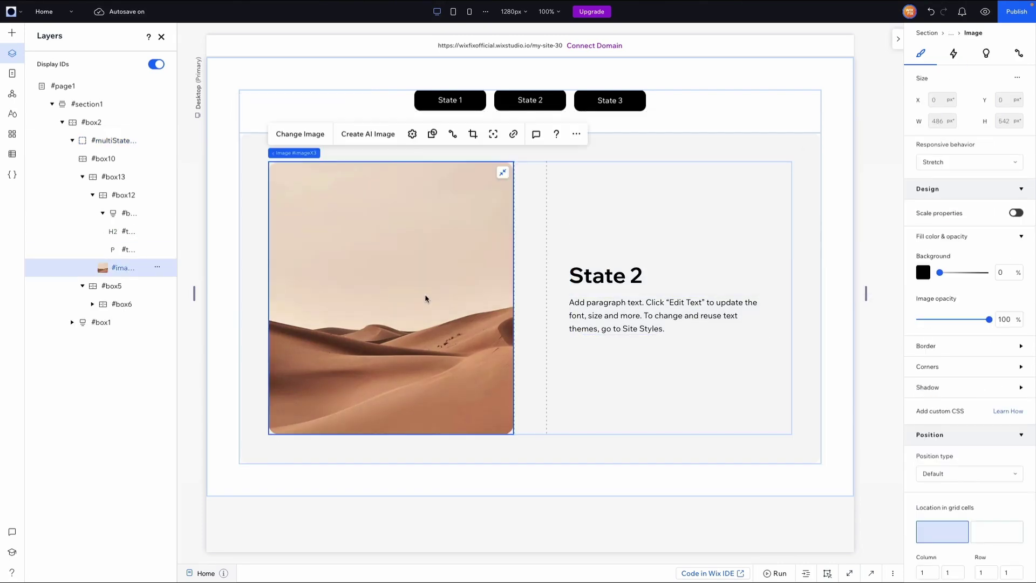
left_click(288, 139)
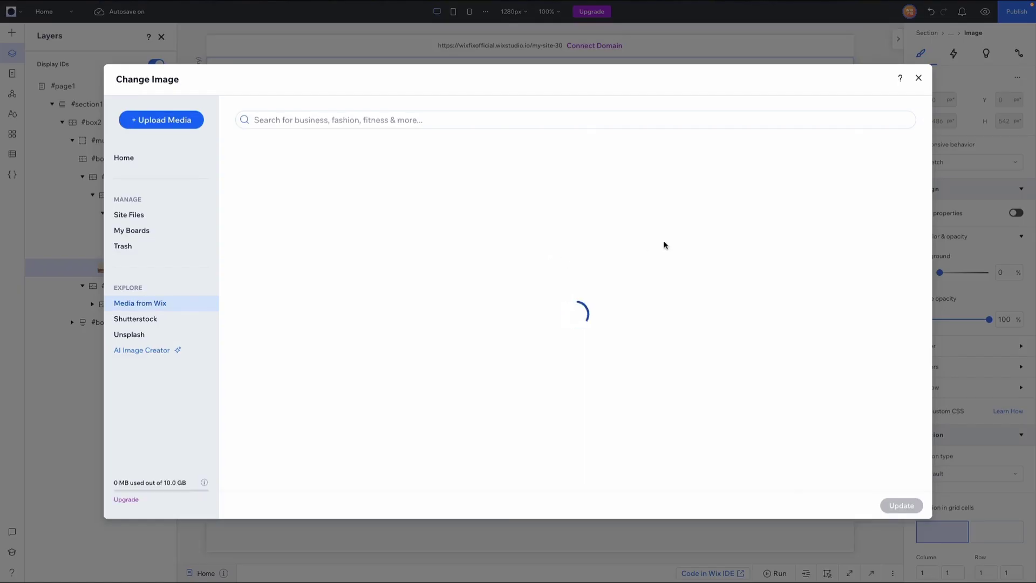
double_click(747, 241)
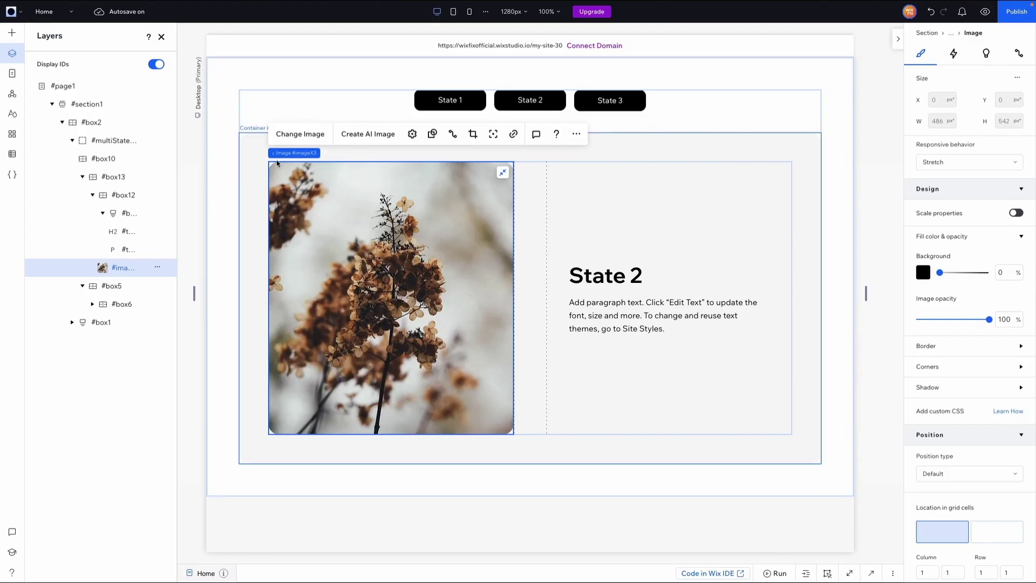
Retitle the box10 state 'State 3' and replace its desert photo with a city photo.
left_click(271, 103)
left_click(271, 104)
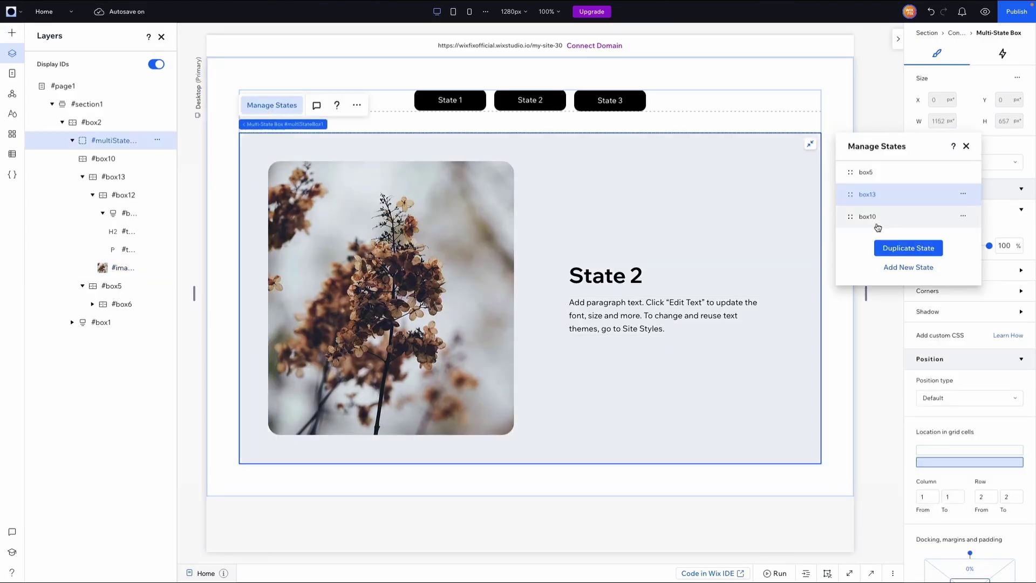
left_click(867, 216)
left_click(604, 276)
left_click(640, 276)
key("BackSpace")
type("3")
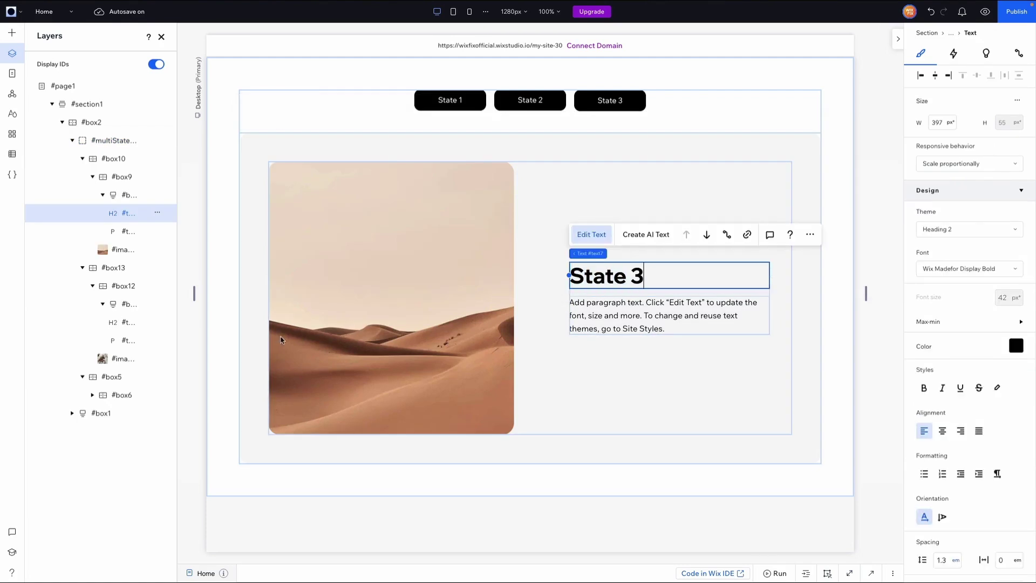
left_click(327, 317)
left_click(296, 132)
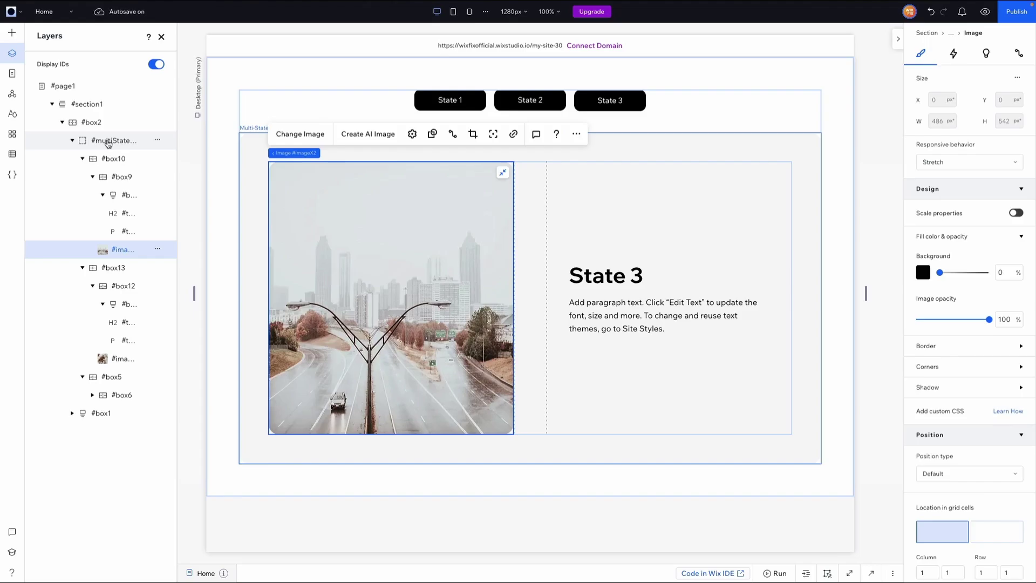
left_click(108, 140)
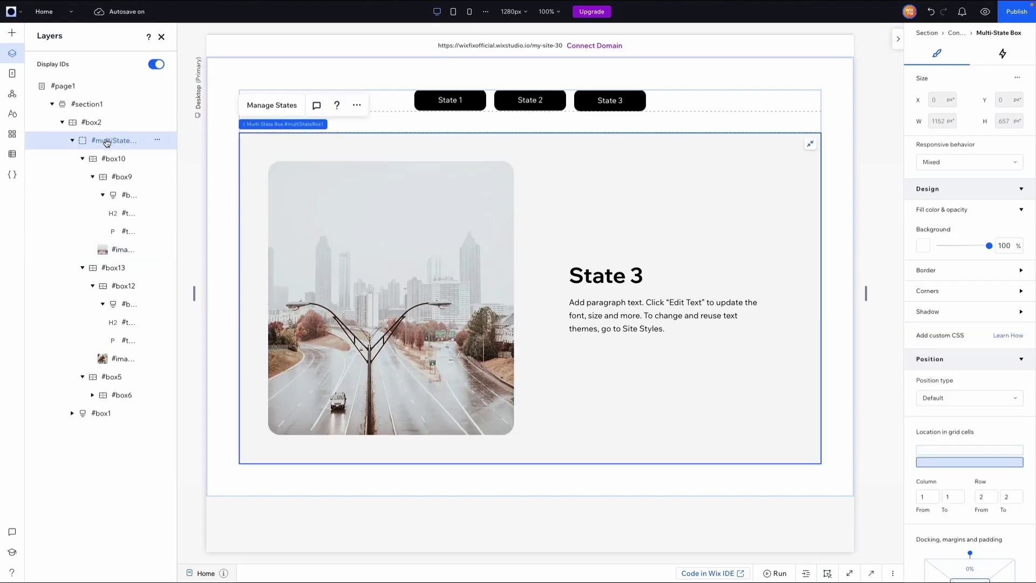
Change the box10 state's ID to state3.
left_click(278, 104)
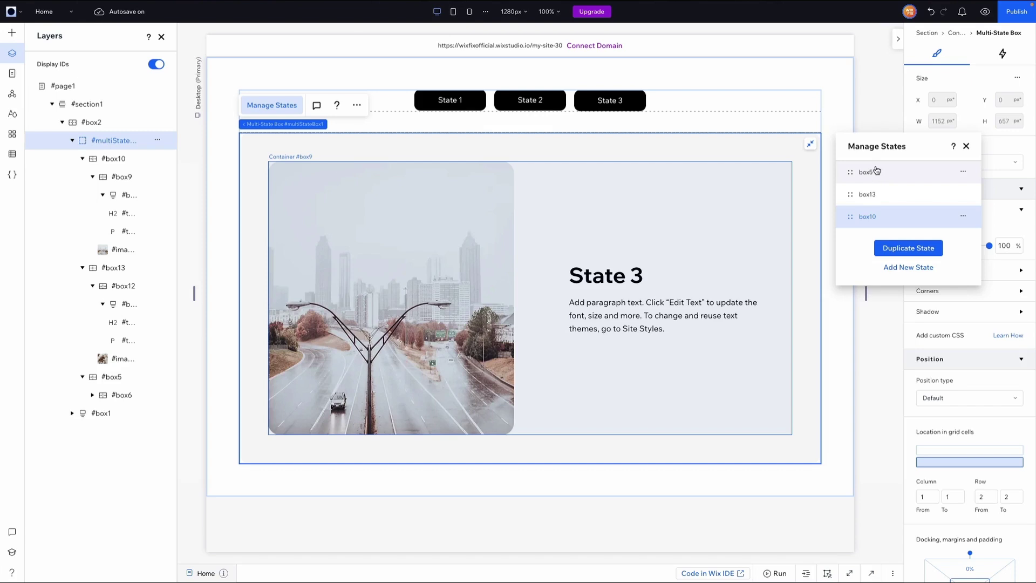
left_click(964, 219)
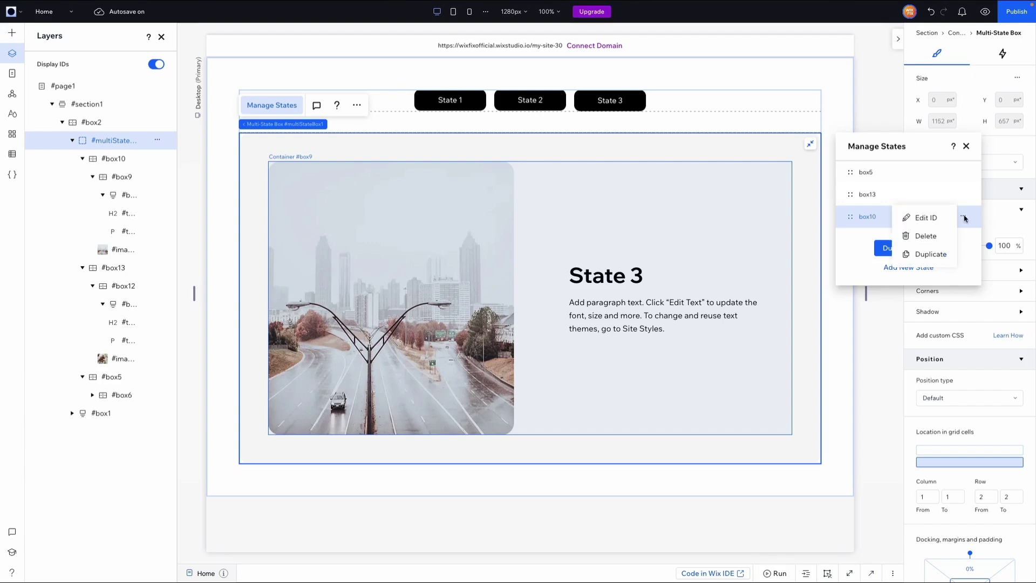
left_click(936, 216)
type("state3")
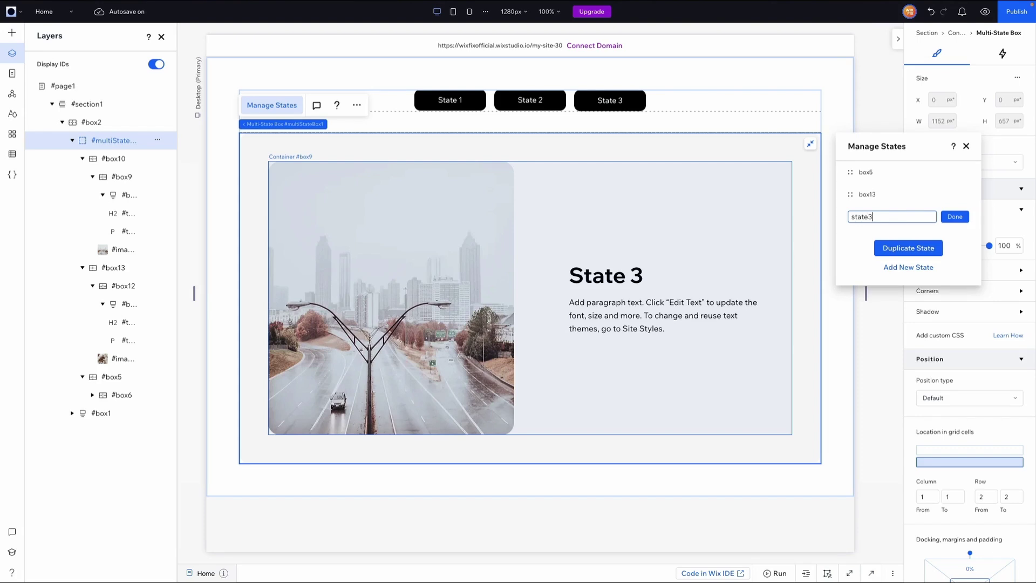
key("Return")
Change the box13 state's ID to state2.
left_click(931, 195)
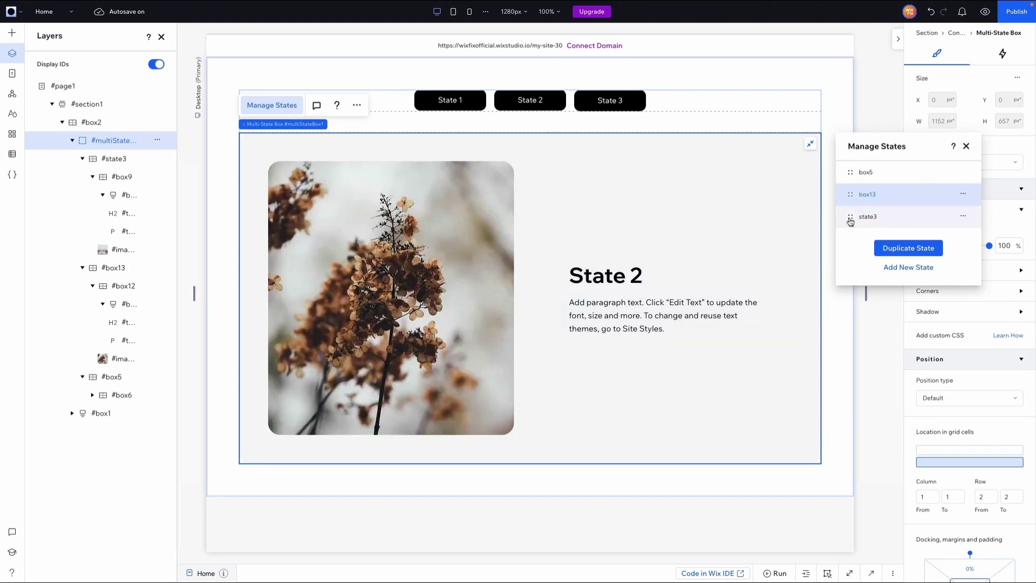
left_click(964, 195)
left_click(931, 196)
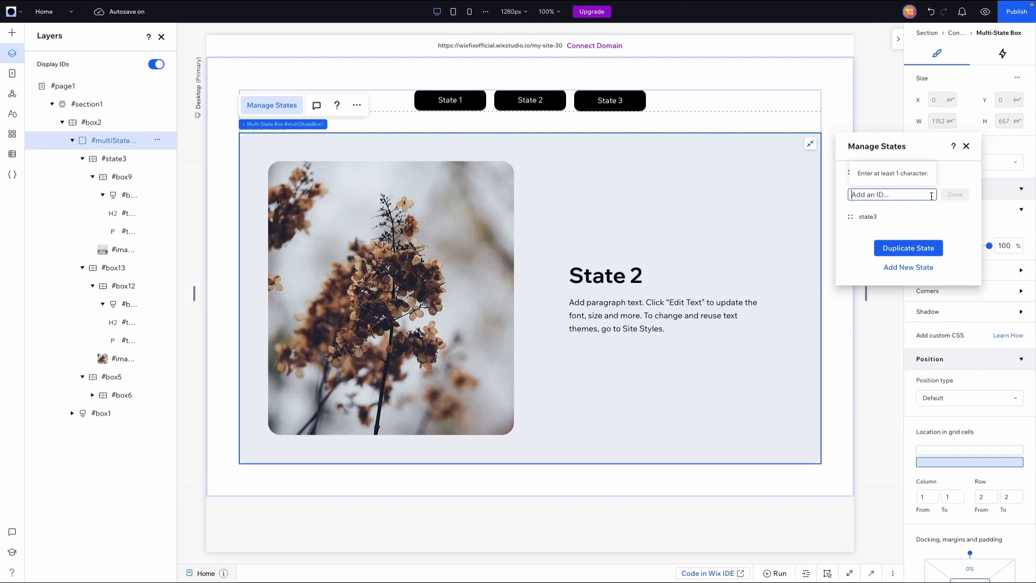
type("stt")
type("te2")
left_click(923, 170)
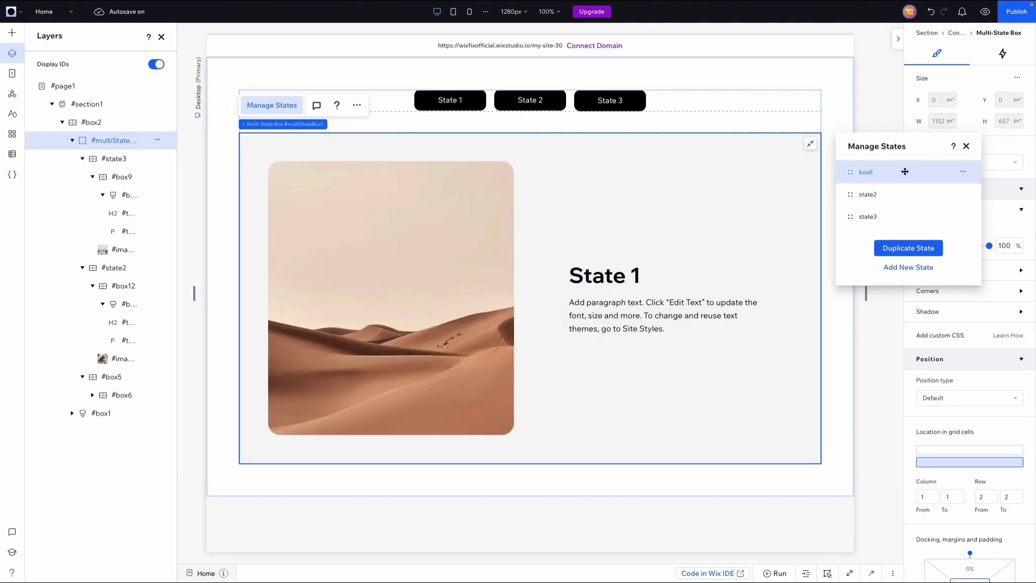
Change the box5 state's ID to state1 and close the states list.
left_click(963, 172)
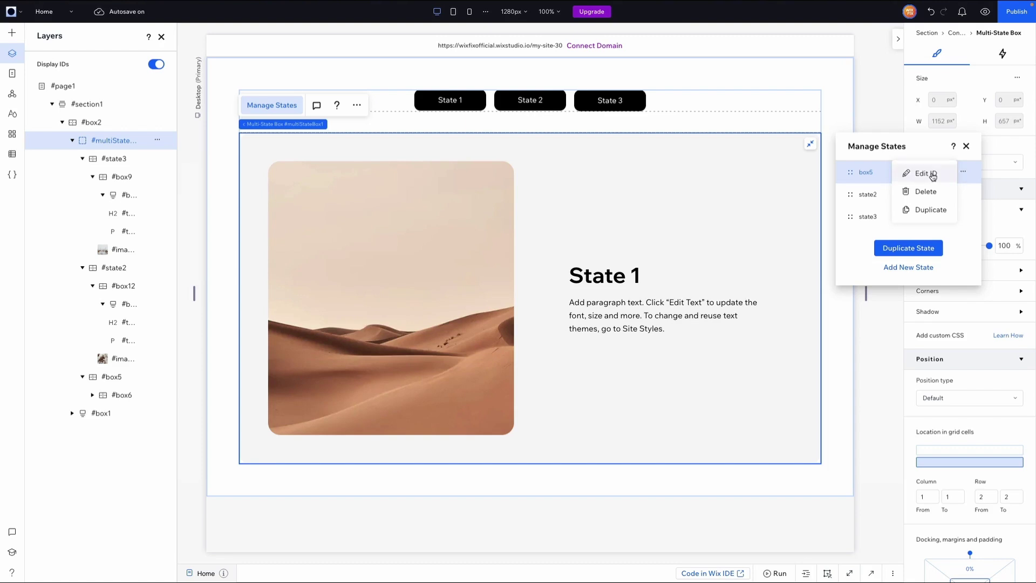
left_click(925, 173)
type("state2")
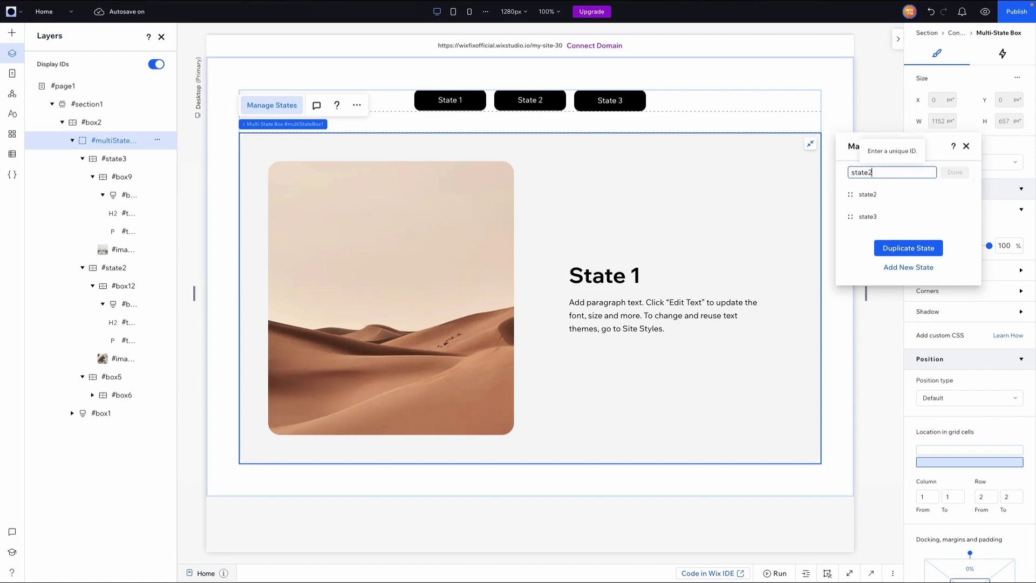
key("BackSpace")
type("1")
key("Return")
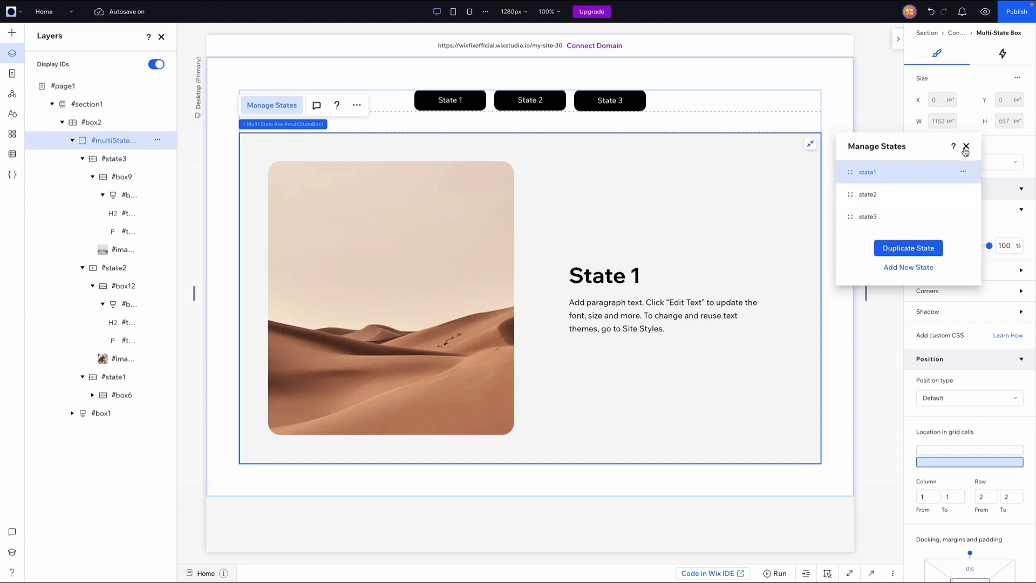
left_click(965, 147)
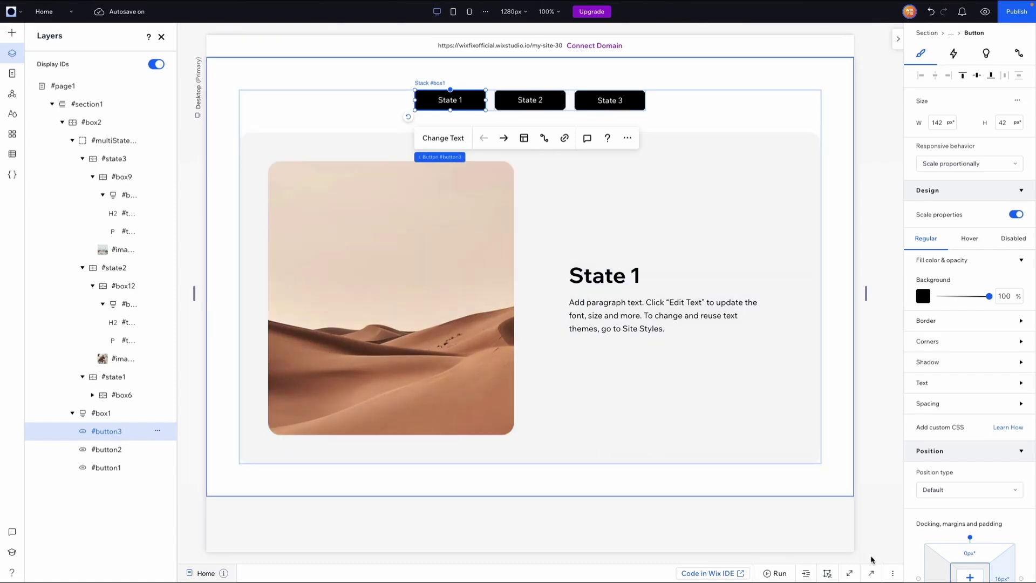
Open the code panel and change the State 1 button's ID from button3 to state1Btn.
left_click(870, 573)
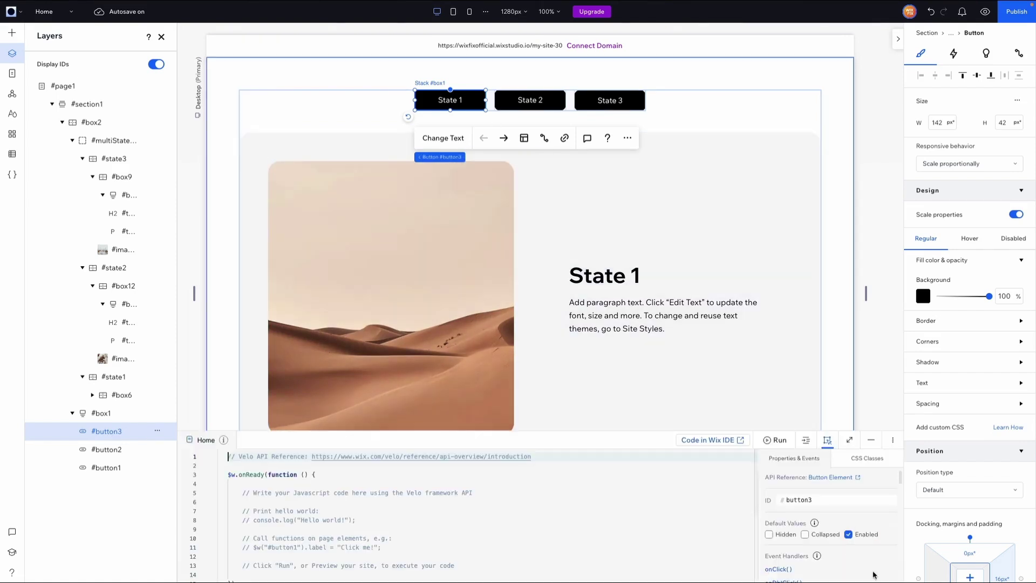
double_click(809, 500)
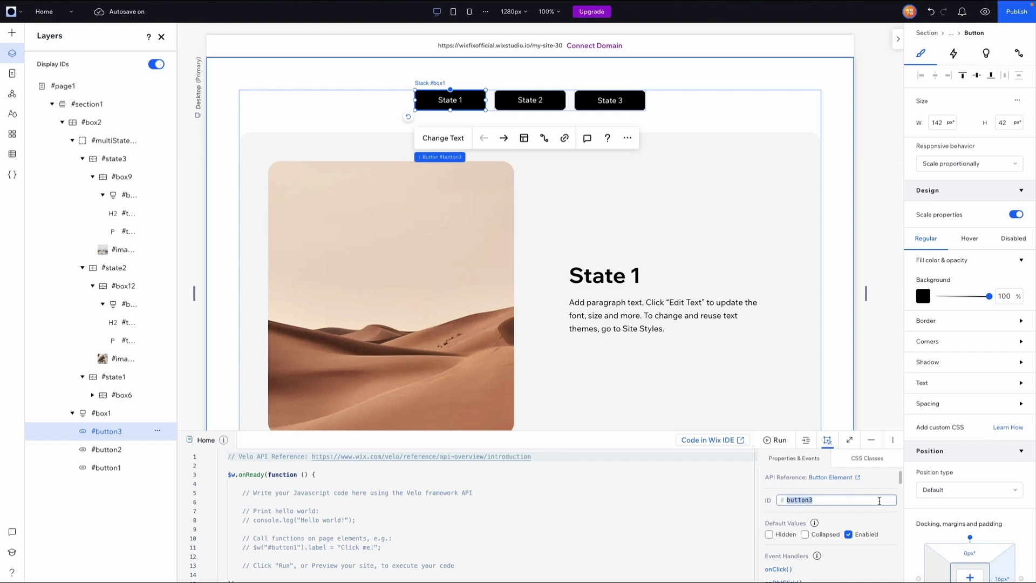
type("state1BTn")
key("Return")
Set the State 2 and State 3 button IDs to state2Btn and state3Btn.
left_click(528, 101)
left_click(816, 499)
type("state2Btn")
key("Return")
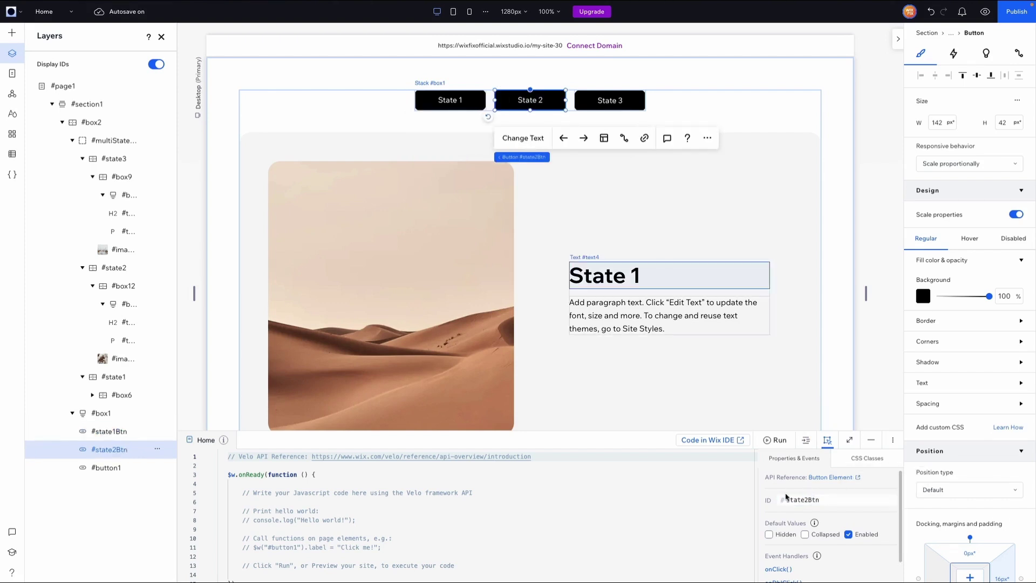
left_click(605, 101)
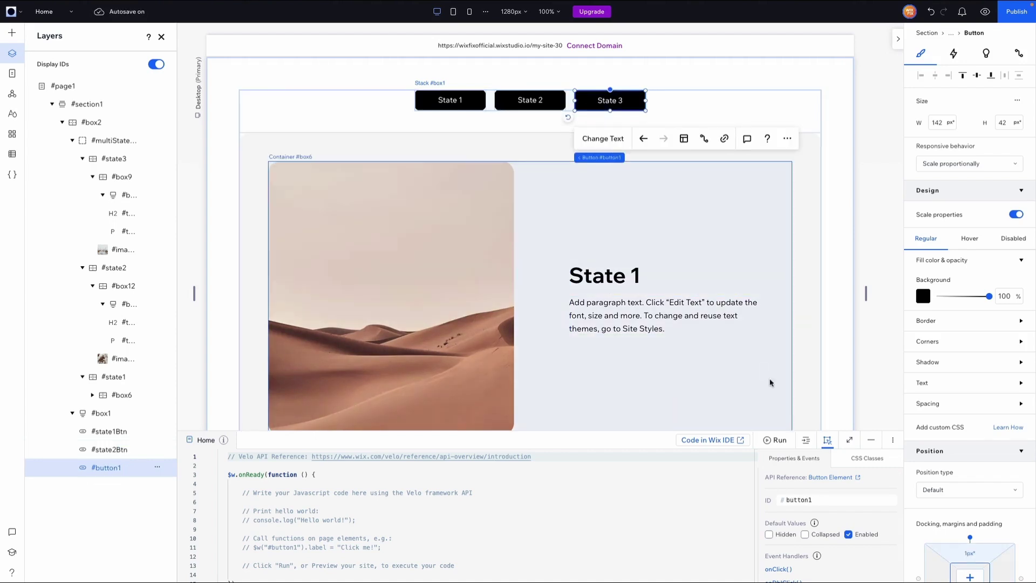
left_click(815, 499)
type("stt")
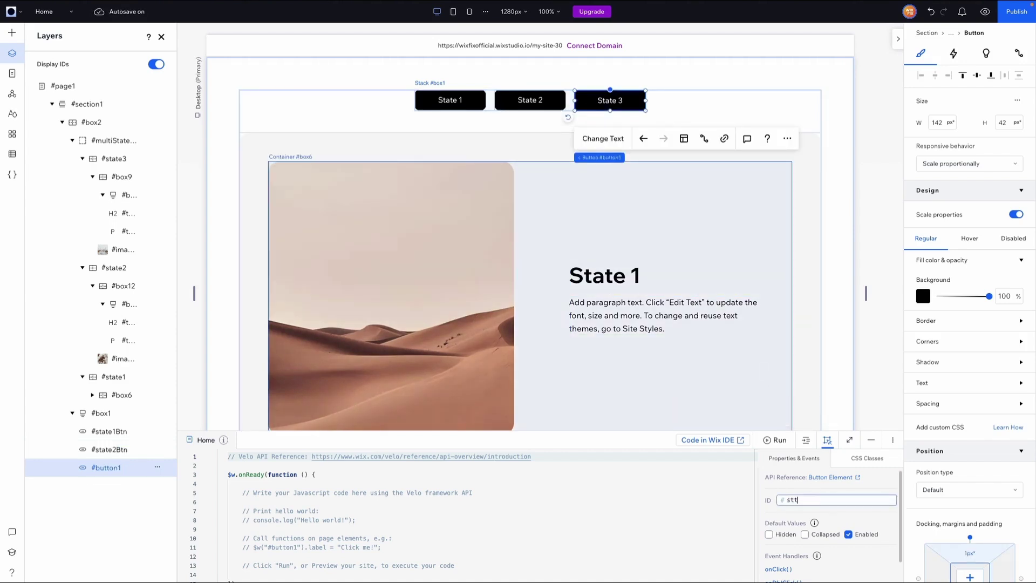
type("te3Btn")
key("Return")
Delete all the starter code from the page code editor.
left_click(305, 481)
key("ctrl+a")
key("BackSpace")
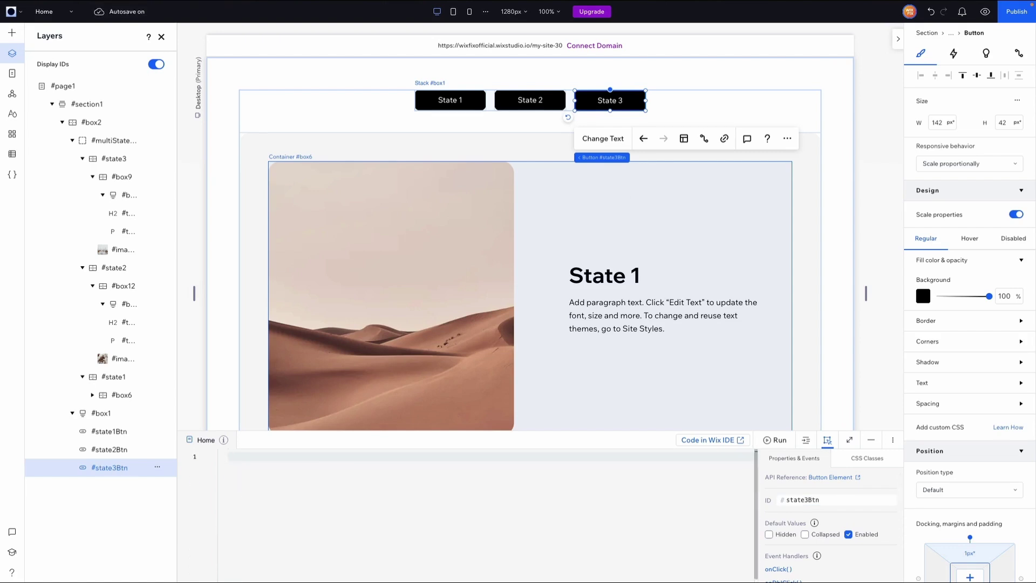
left_click(447, 100)
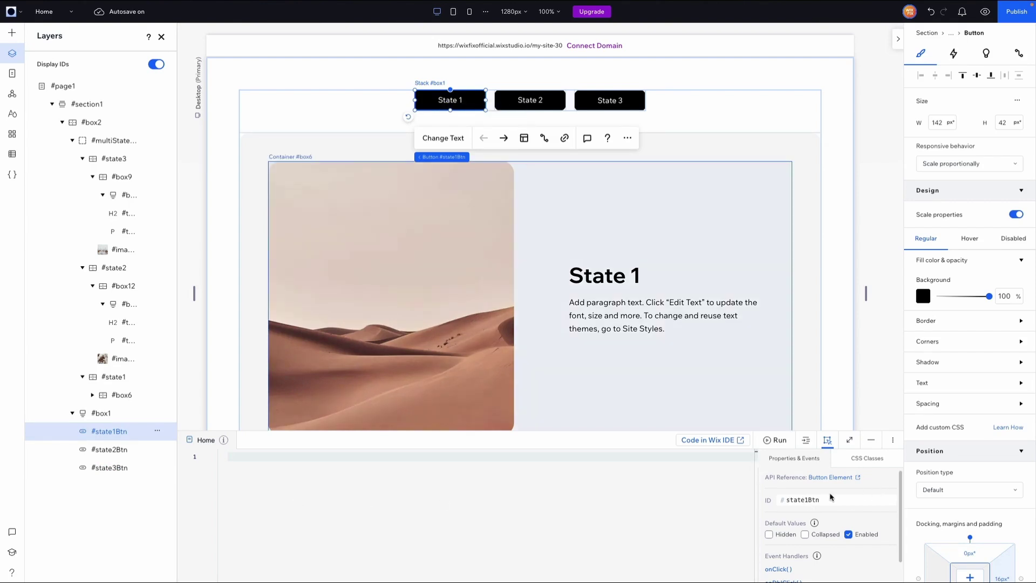
Create the state1Btn_click onClick handler for State 1 and delete its generated comments.
scroll(830, 497, "down", 1)
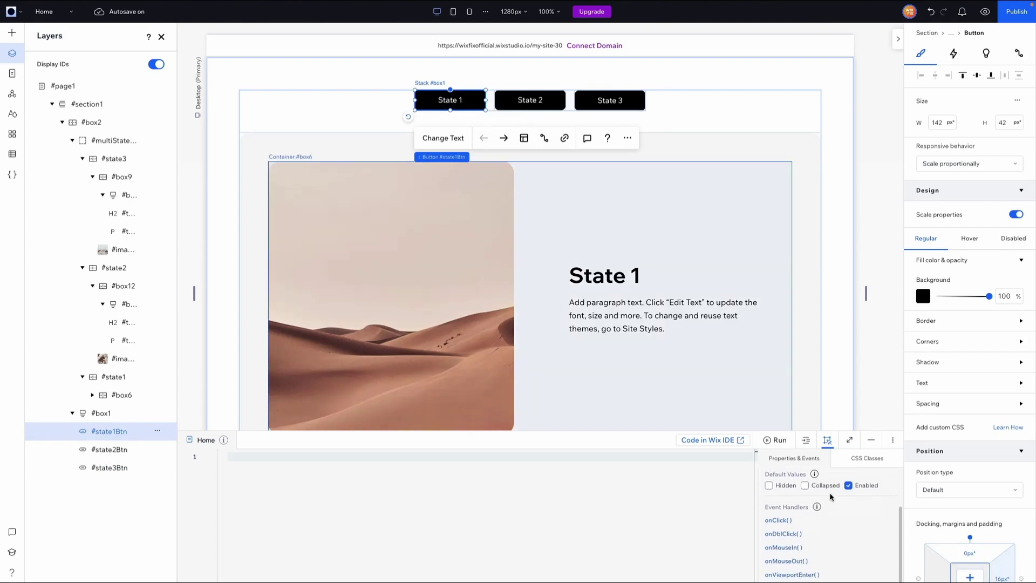
left_click(773, 520)
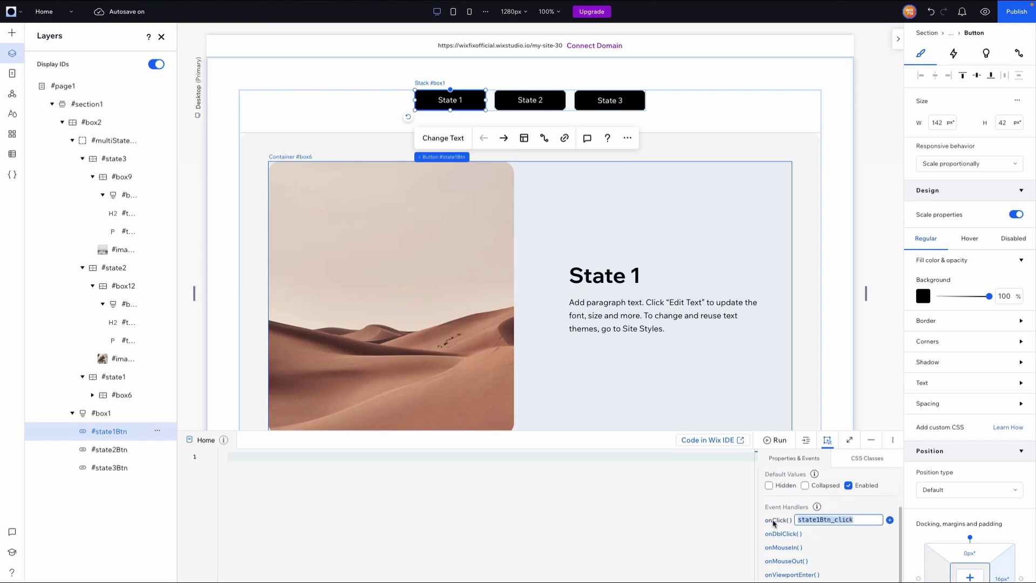
left_click(889, 520)
left_click_drag(229, 515, 223, 469)
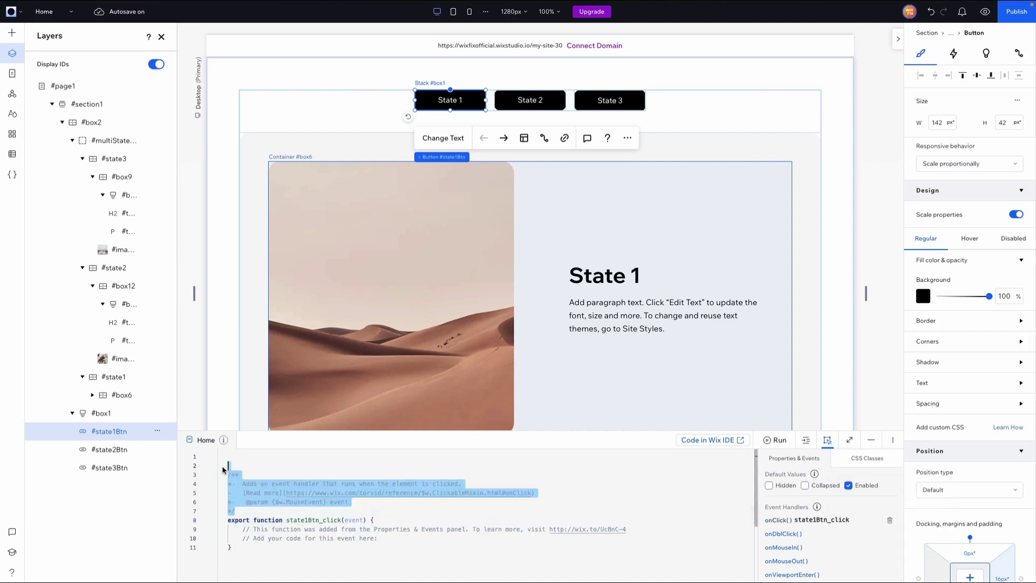
key("BackSpace")
left_click_drag(380, 492, 242, 483)
key("BackSpace")
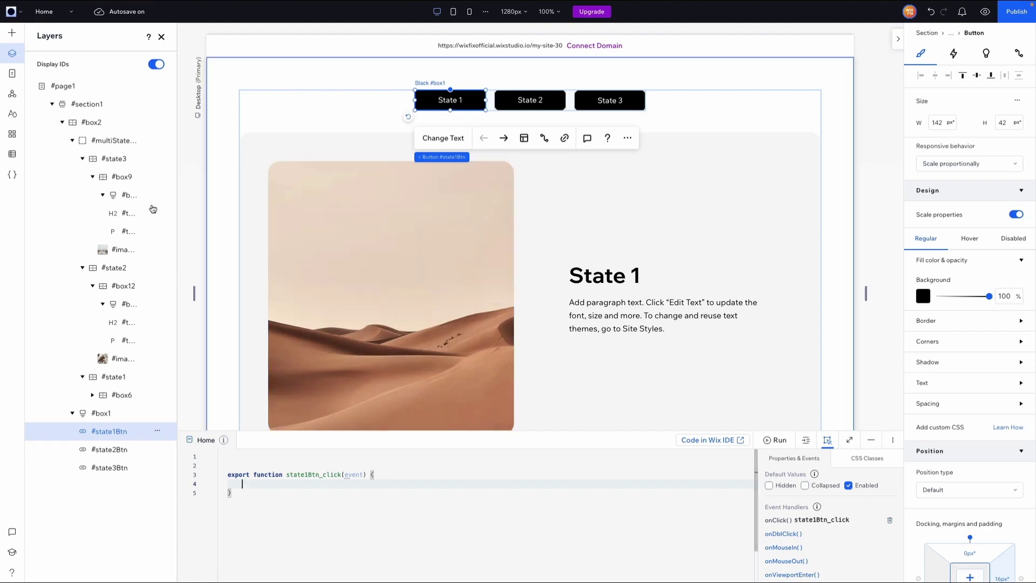
Copy the multiStateBox1 ID and insert $w('#multiStateBox1') into the state1Btn_click handler.
left_click(114, 142)
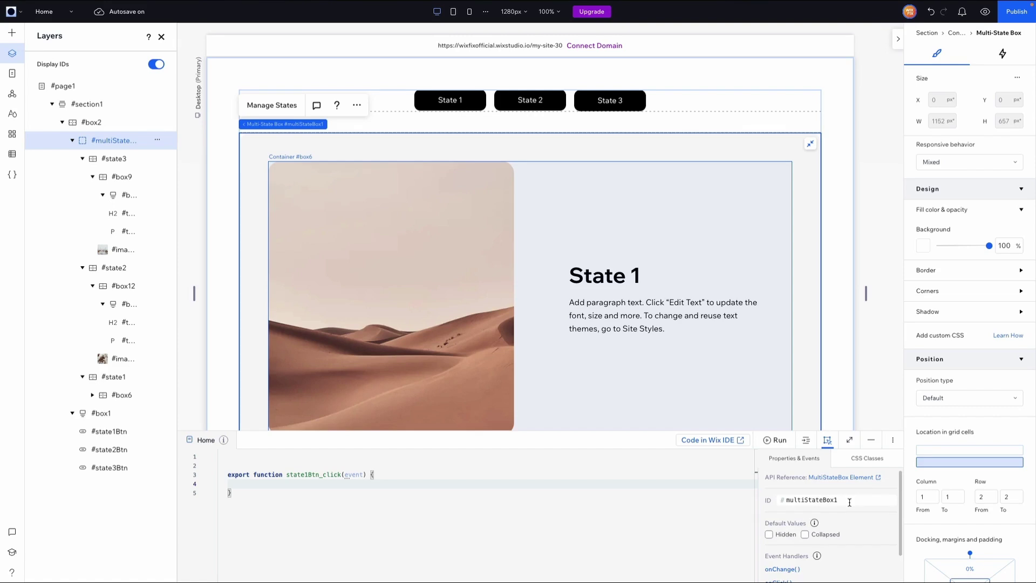
double_click(849, 502)
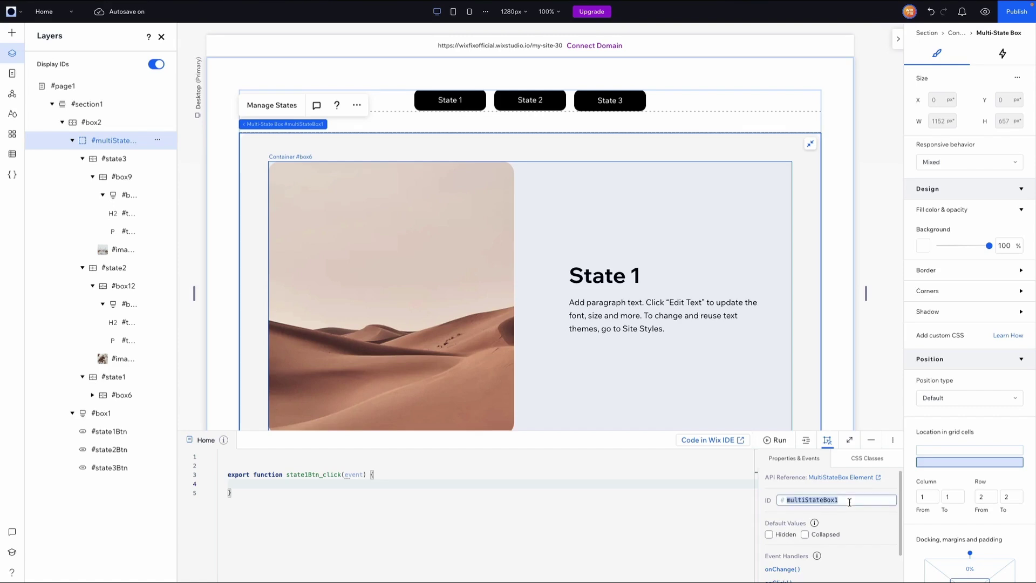
left_click(252, 487)
type("$")
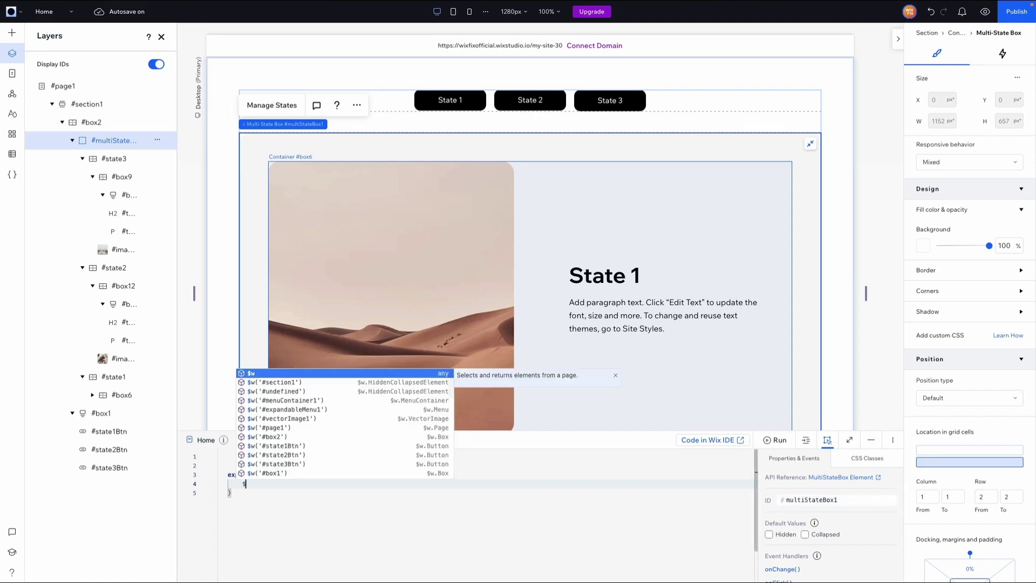
type("2")
key("BackSpace")
type("wmu")
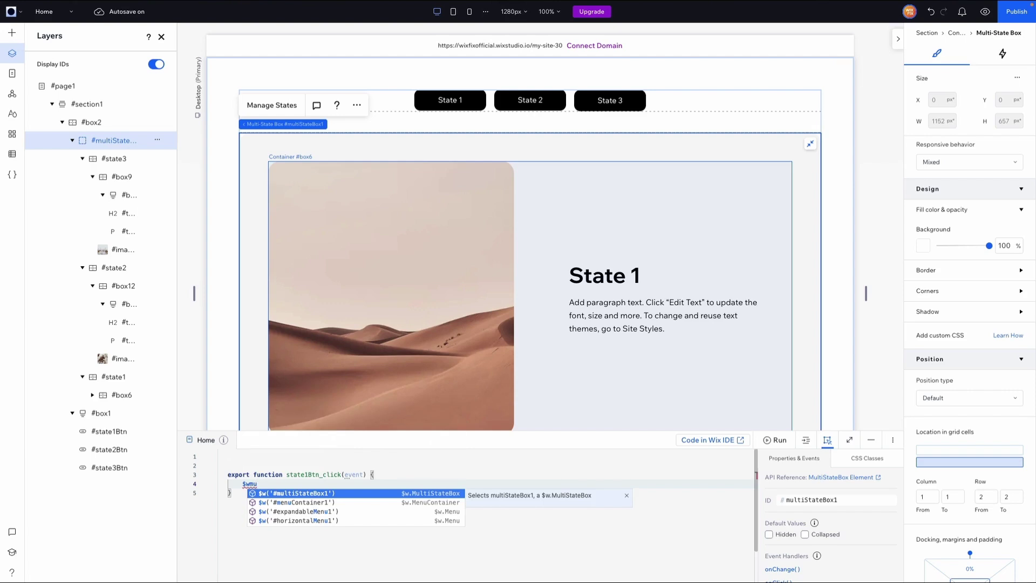
key("Return")
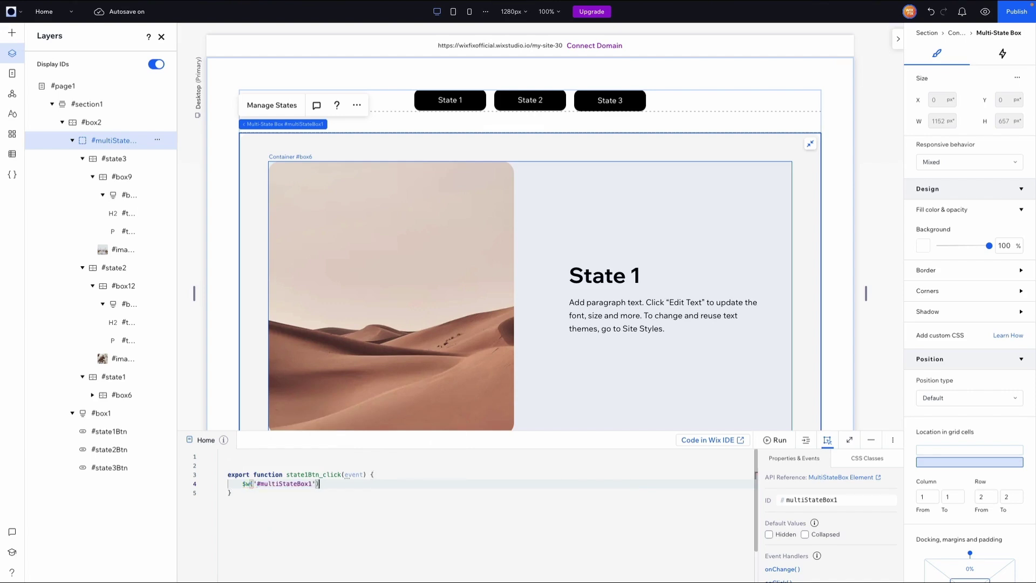
Complete the line as .changeState("state1"); and add a blank line after the handler.
type(".")
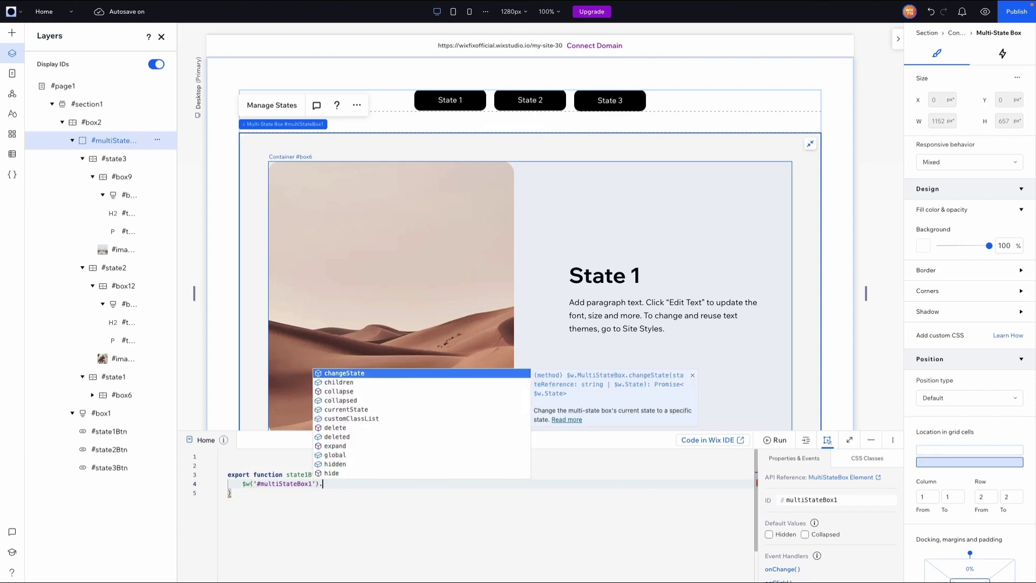
key("Return")
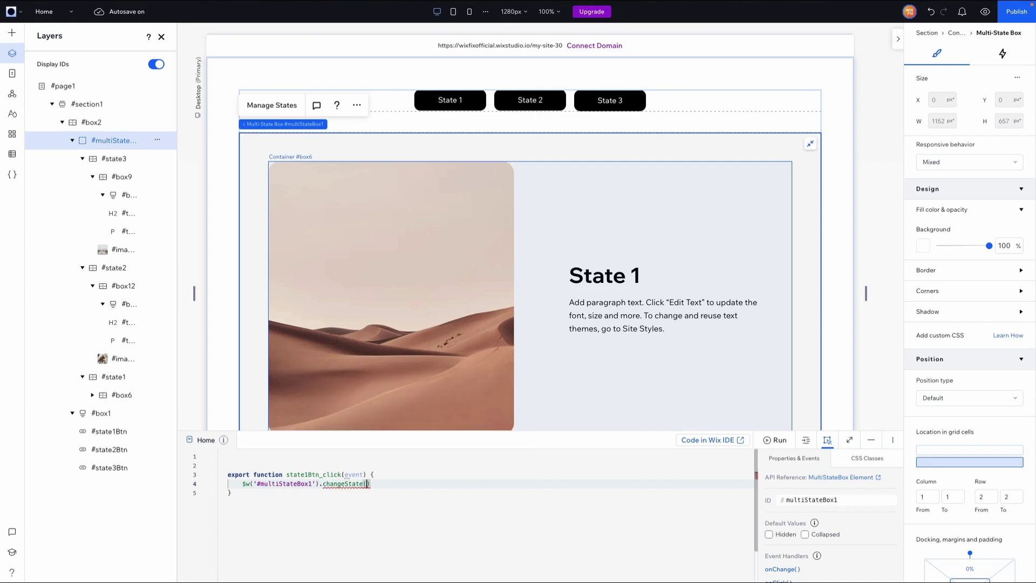
type("\"state1")
key("End")
type(";")
key("Down")
key("Return")
key("Return")
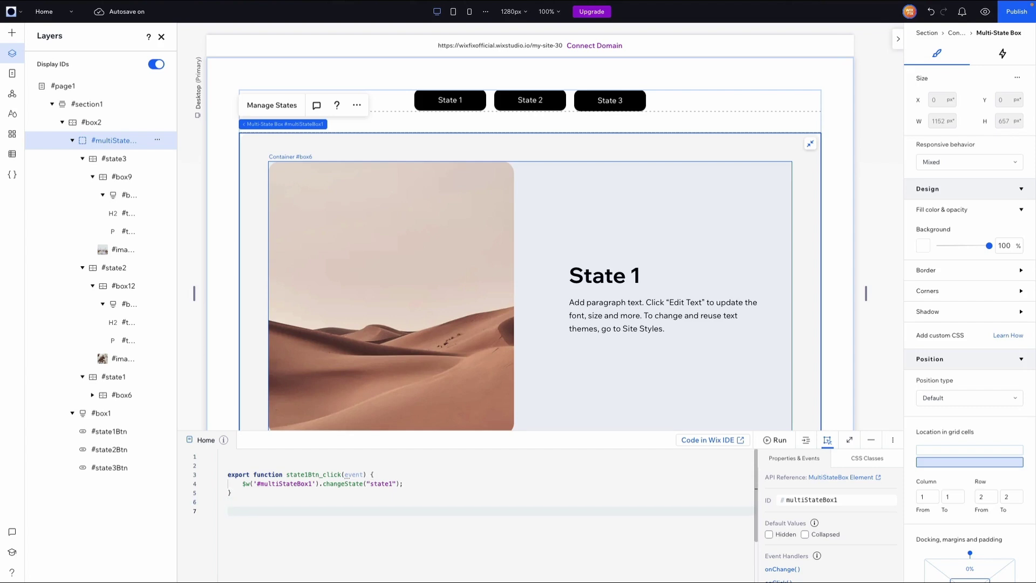
Create a state2Btn_click onClick handler for the State 2 button and strip its comments.
left_click(524, 102)
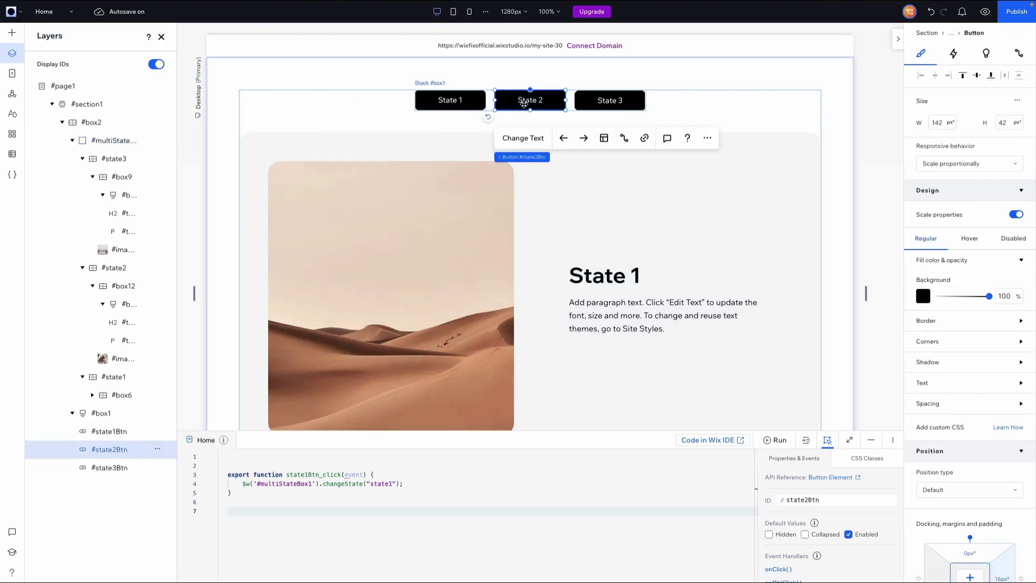
scroll(809, 534, "down", 1)
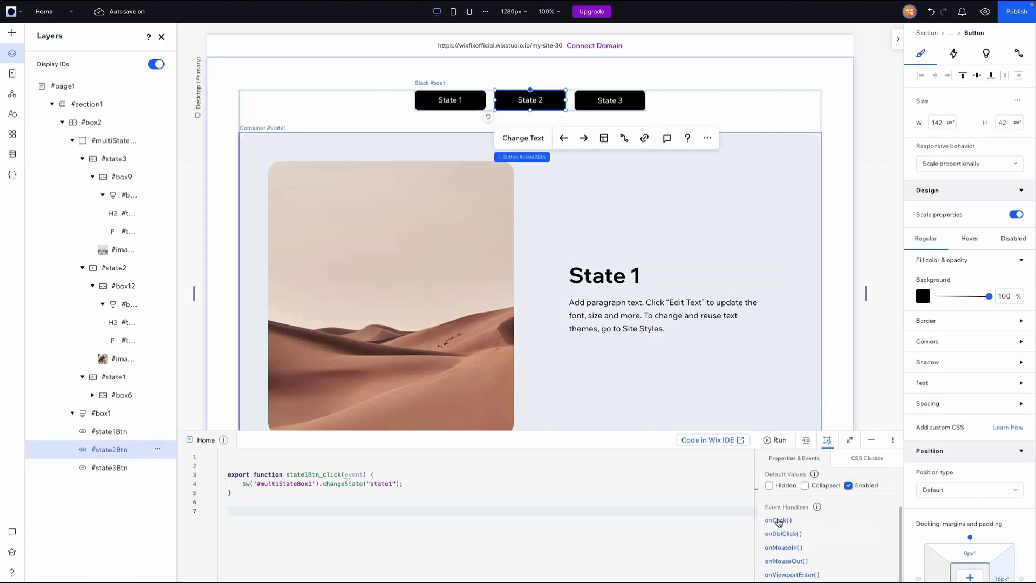
left_click(777, 519)
left_click(889, 520)
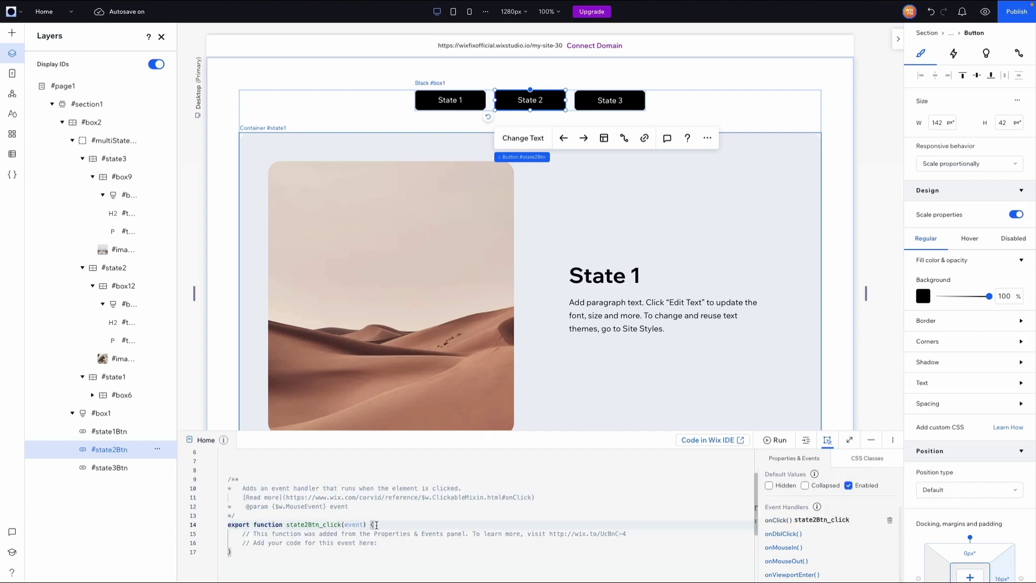
key("BackSpace")
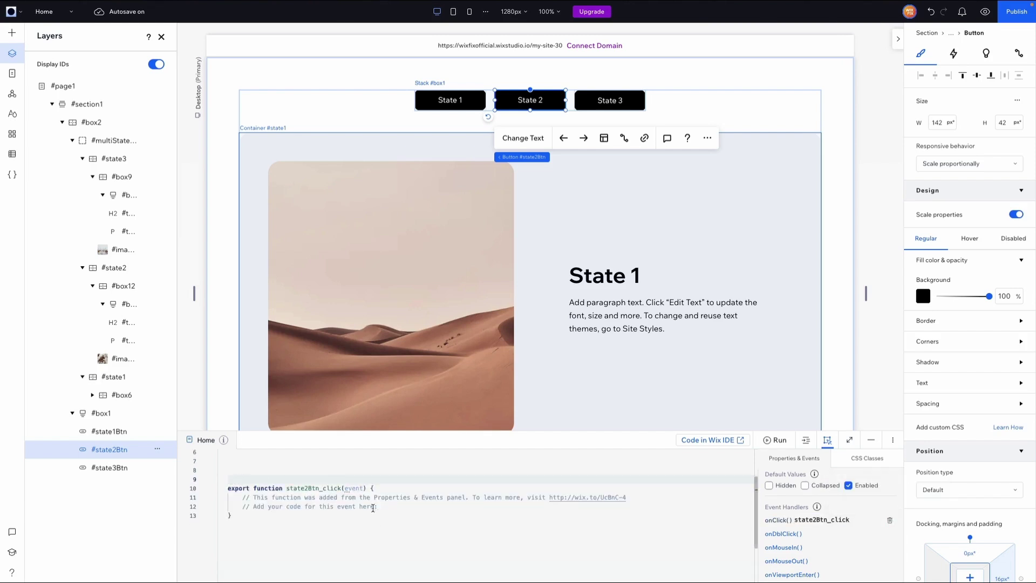
left_click_drag(383, 507, 242, 498)
key("BackSpace")
left_click(225, 488)
key("BackSpace")
key("BackSpace")
key("BackSpace")
Paste the changeState line into state2Btn_click and change it to "state2".
left_click(284, 522)
left_click_drag(242, 483, 423, 485)
key("ctrl+c")
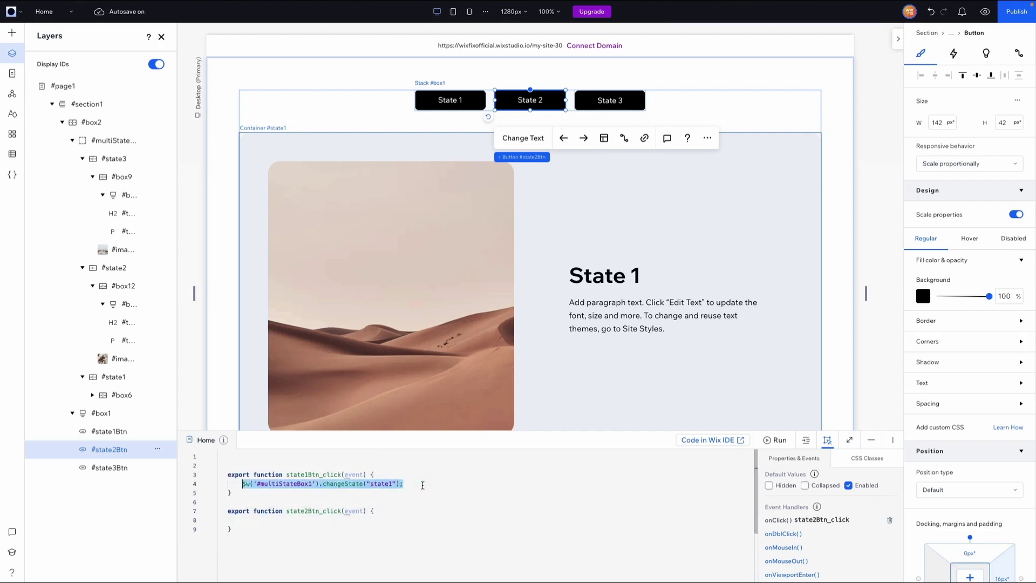
left_click(261, 522)
key("ctrl+v")
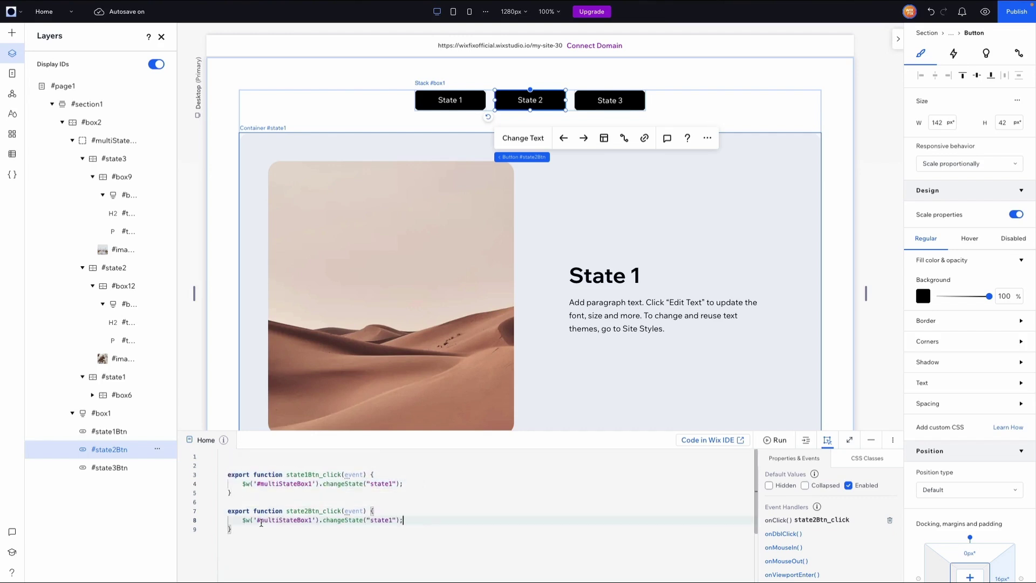
left_click(391, 521)
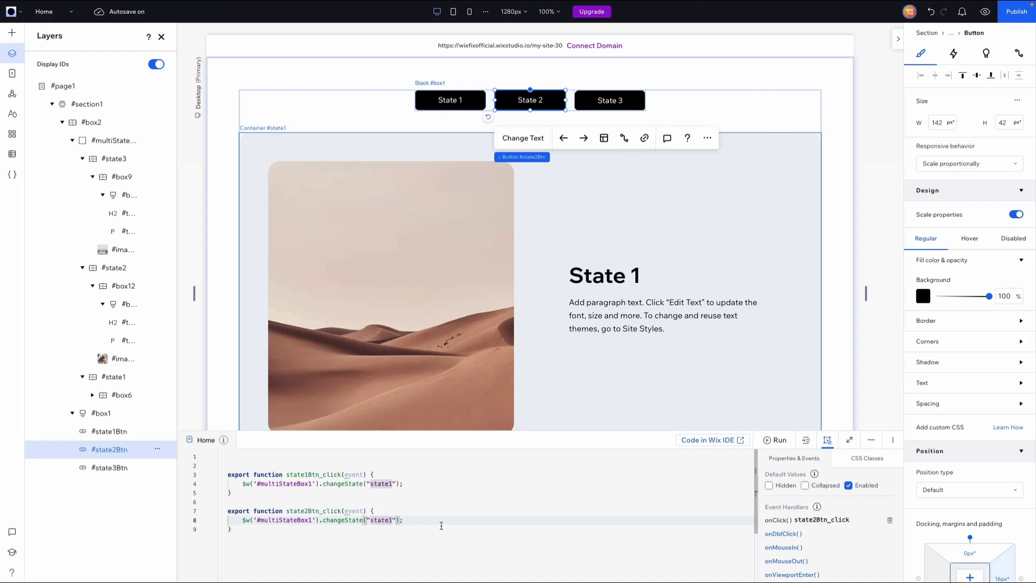
key("BackSpace")
type("2")
left_click(492, 529)
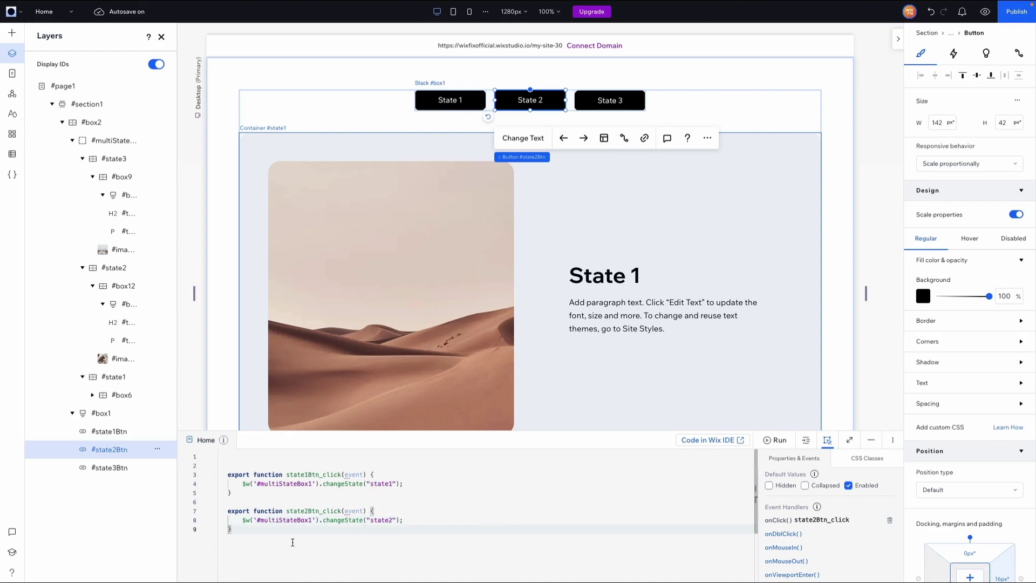
Duplicate the function as state3Btn_click calling changeState("state3").
left_click_drag(293, 542, 229, 511)
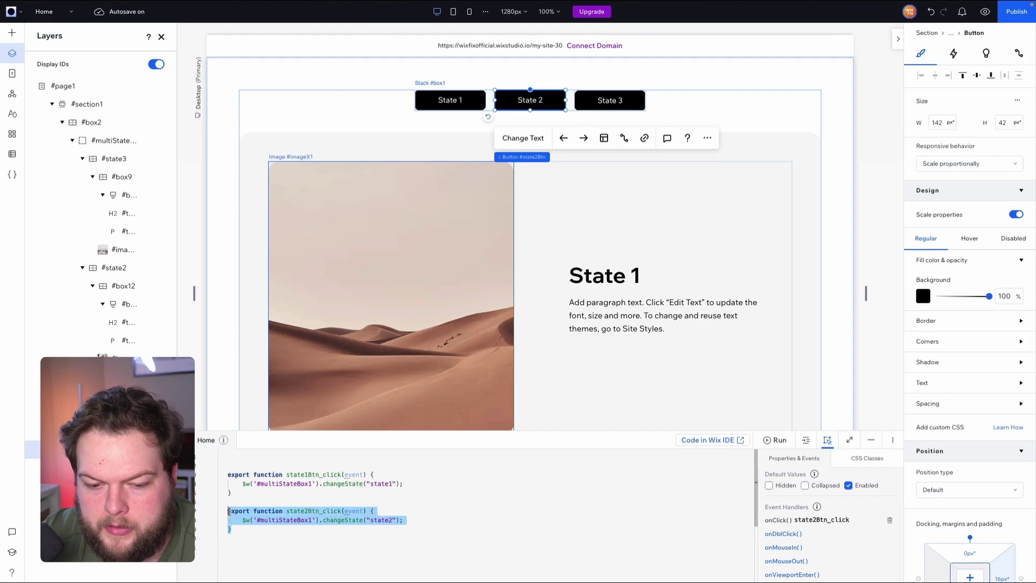
key("ctrl+c")
left_click(234, 530)
key("Return")
key("Return")
key("ctrl+v")
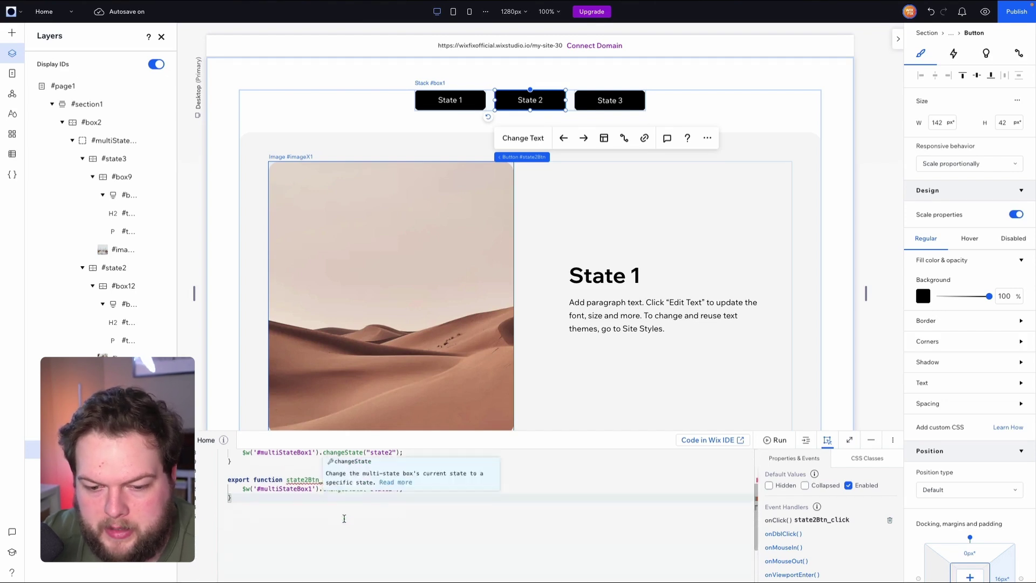
left_click(308, 479)
key("BackSpace")
type("3")
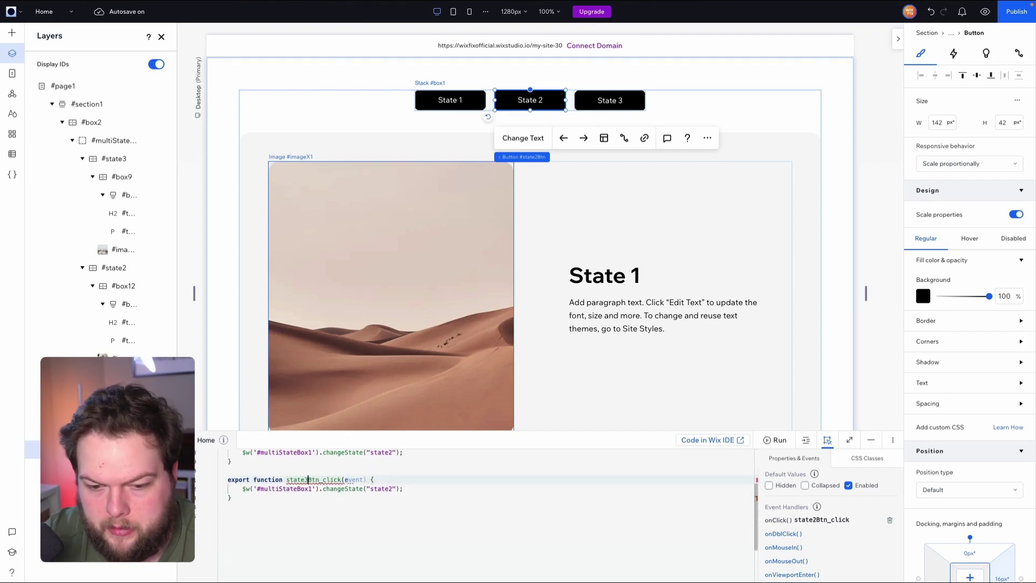
left_click(396, 488)
key("BackSpace")
type("3")
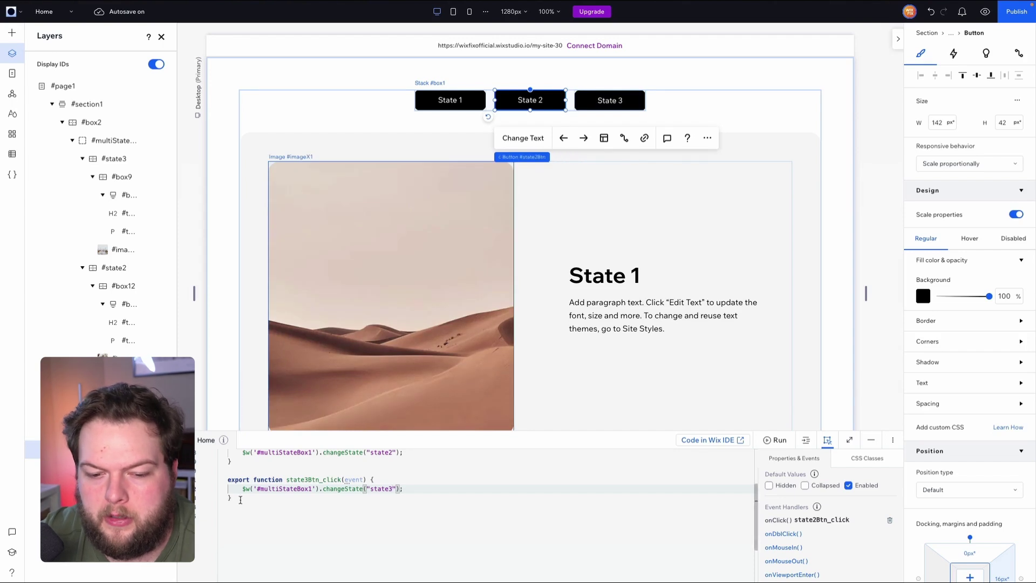
Delete the leftover hand-made state3Btn_click block.
left_click_drag(240, 499, 216, 475)
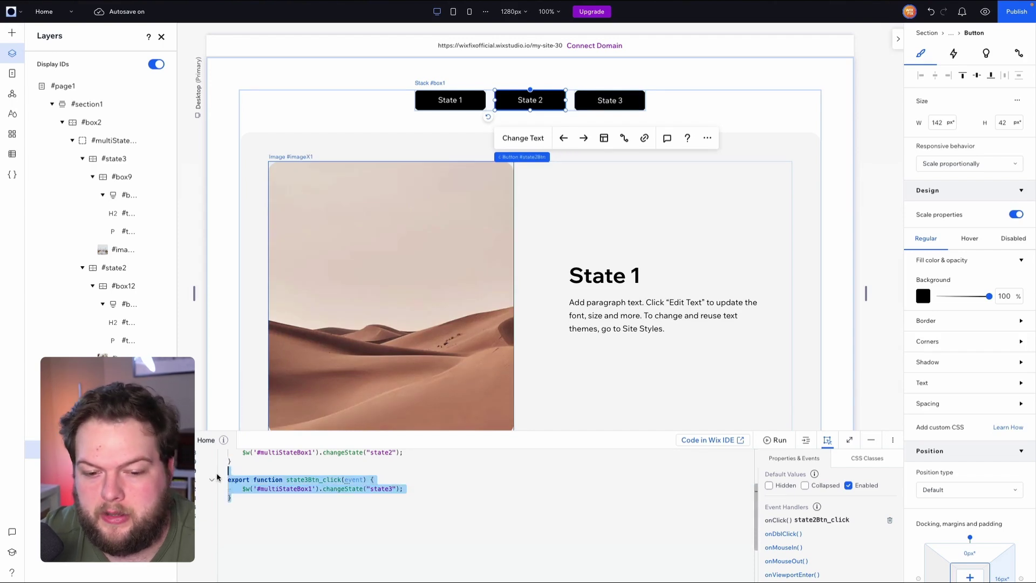
key("BackSpace")
scroll(289, 481, "up", 1)
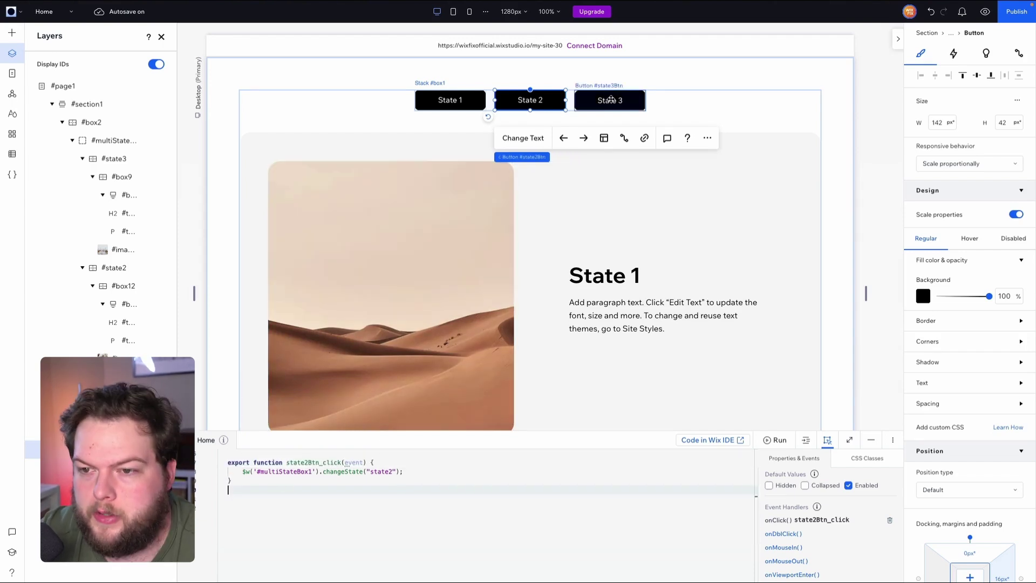
Create a state3Btn_click onClick handler for the State 3 button and clear its placeholder comments.
left_click(593, 98)
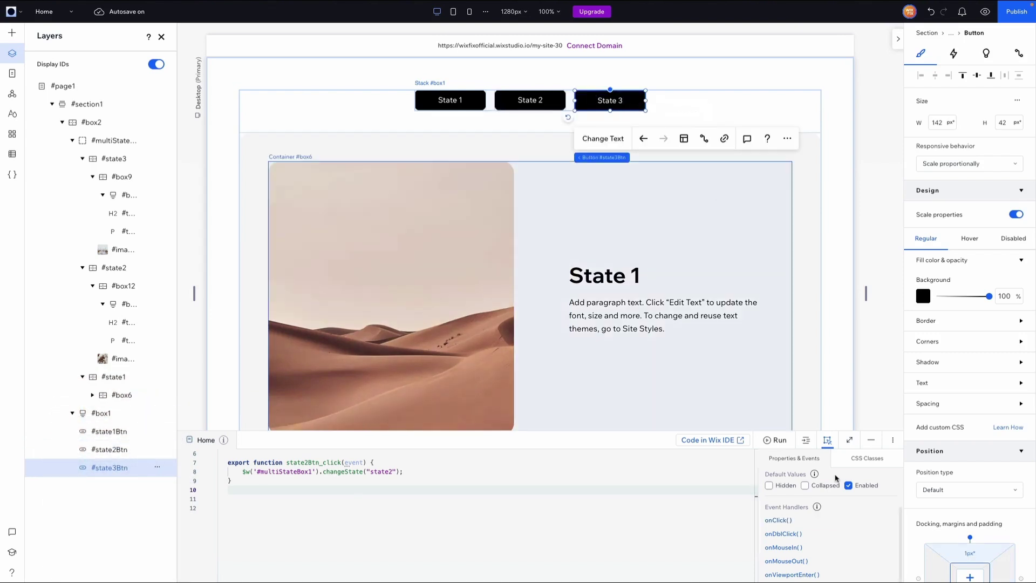
left_click(787, 518)
left_click(889, 519)
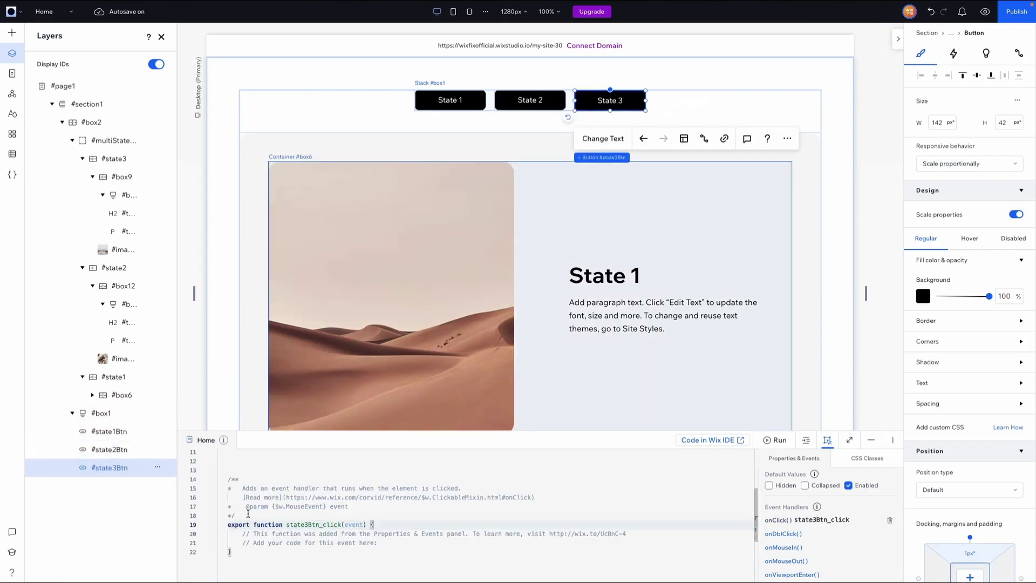
key("BackSpace")
left_click_drag(381, 506, 242, 498)
key("BackSpace")
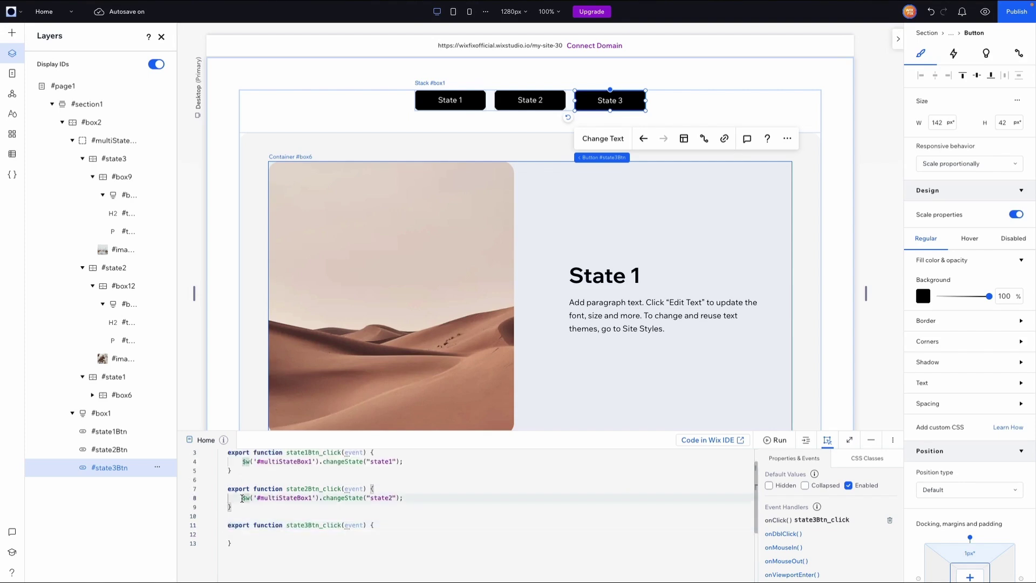
Paste the changeState line into state3Btn_click and change its target to "state3".
left_click(259, 534)
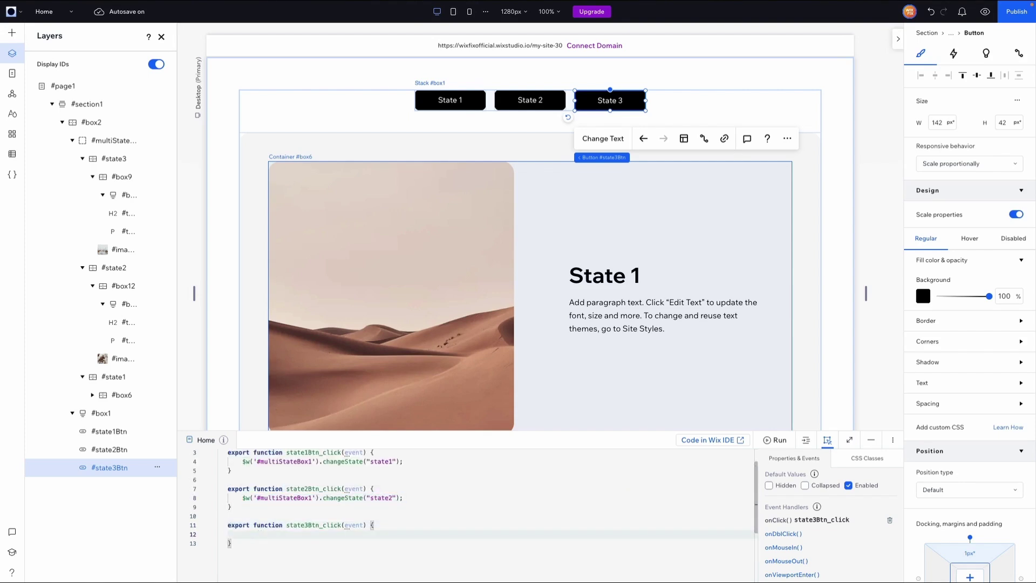
key("ctrl+v")
double_click(391, 534)
type("state3")
left_click(466, 539)
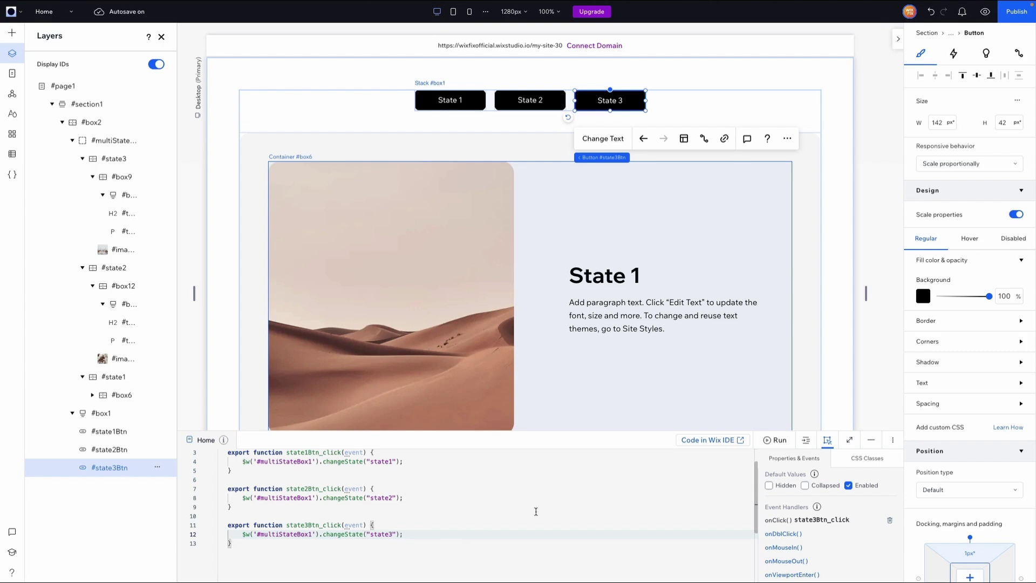
scroll(510, 519, "up", 1)
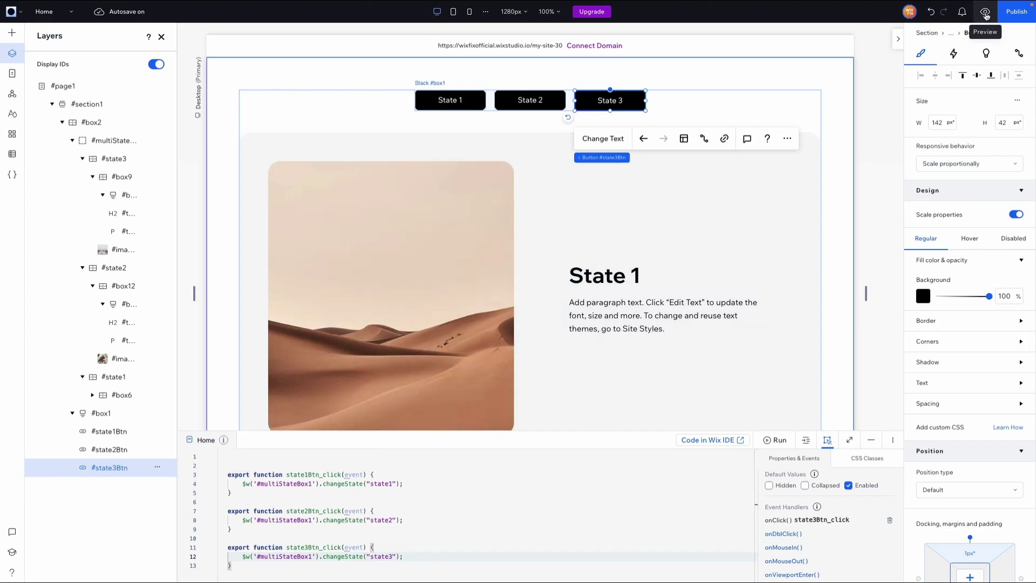
Preview the site and try State 2, State 3, then State 1 to confirm each switches the box.
left_click(985, 13)
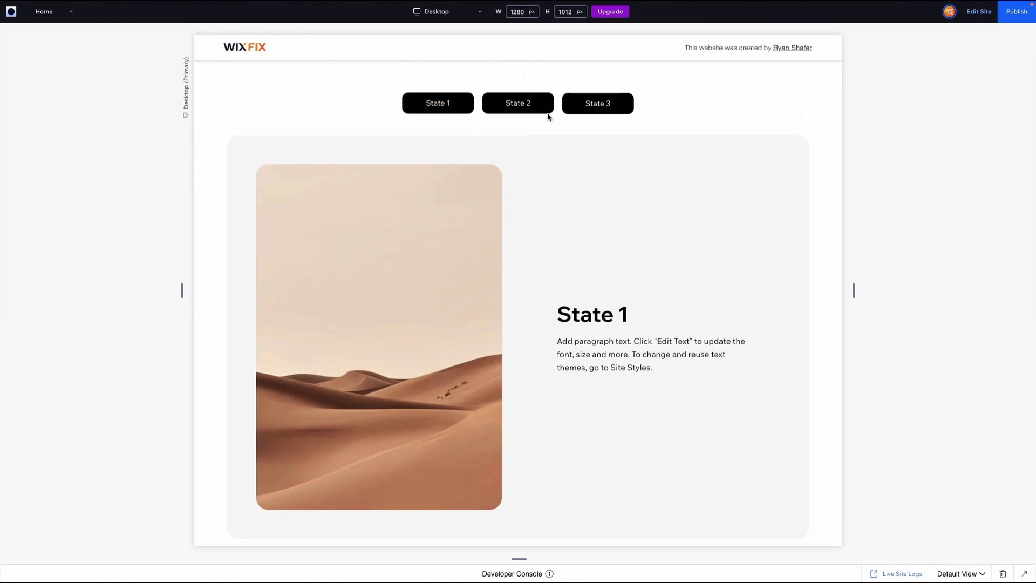
left_click(516, 109)
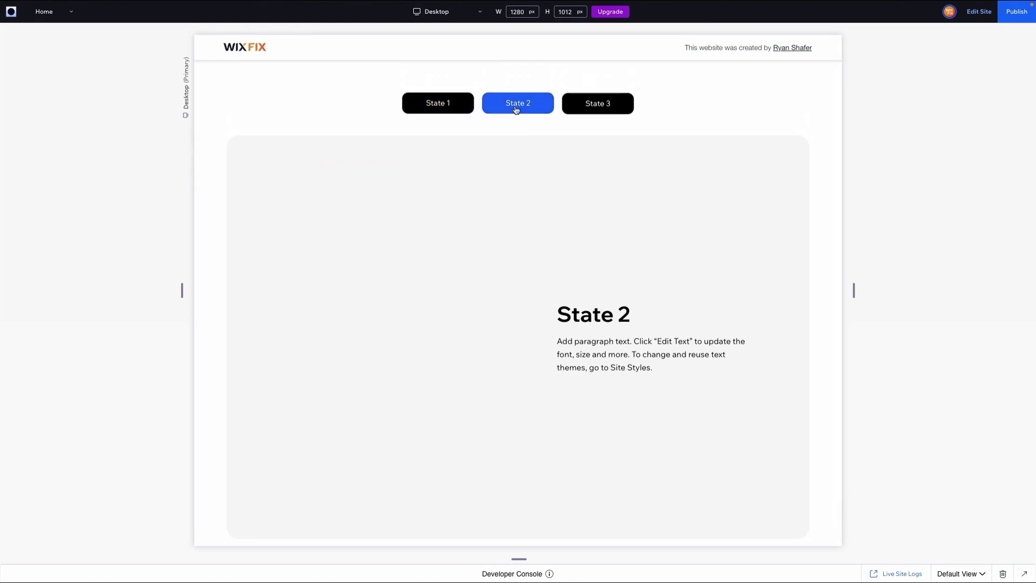
left_click(597, 106)
left_click(431, 110)
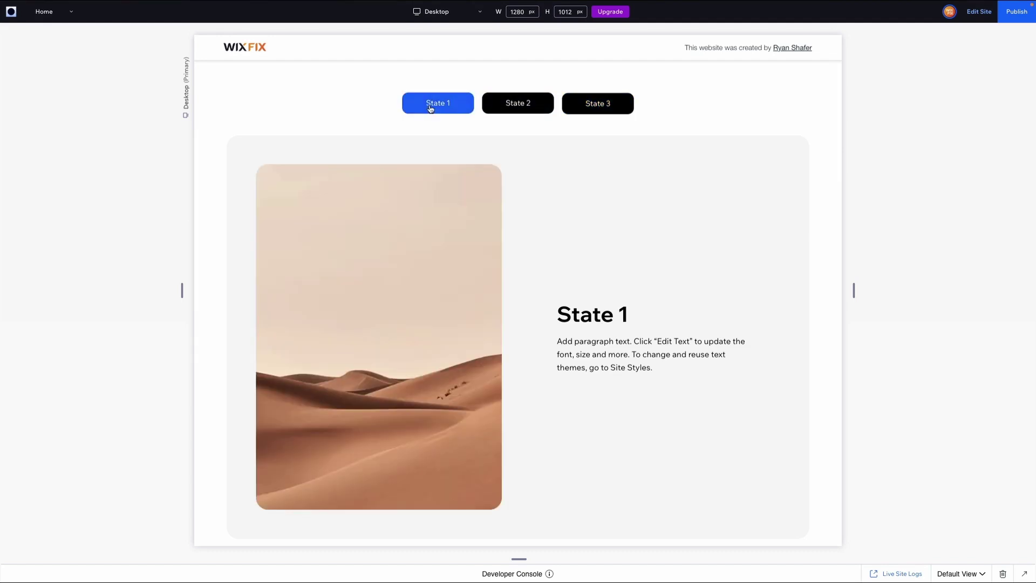